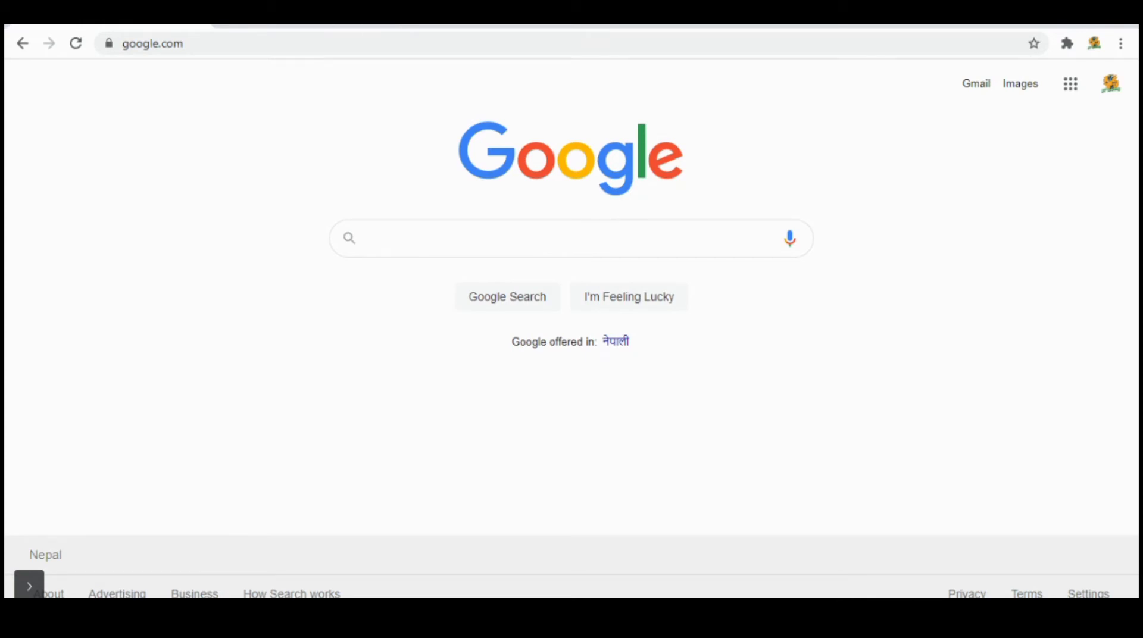
Open a new browser tab alongside the Google homepage
left_click(231, 25)
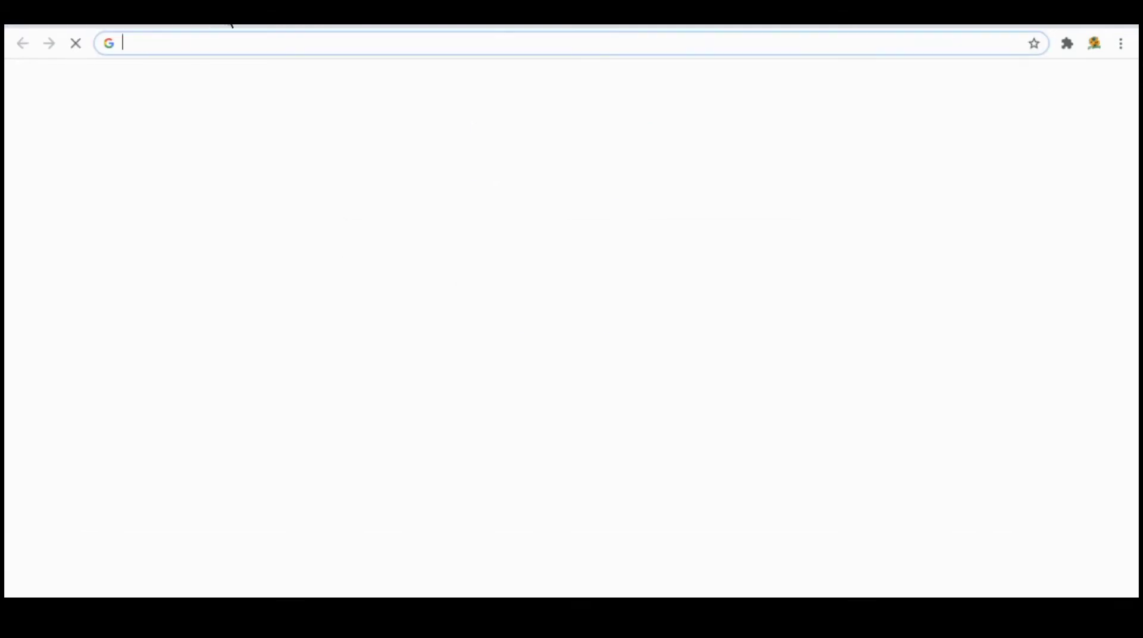
right_click(130, 25)
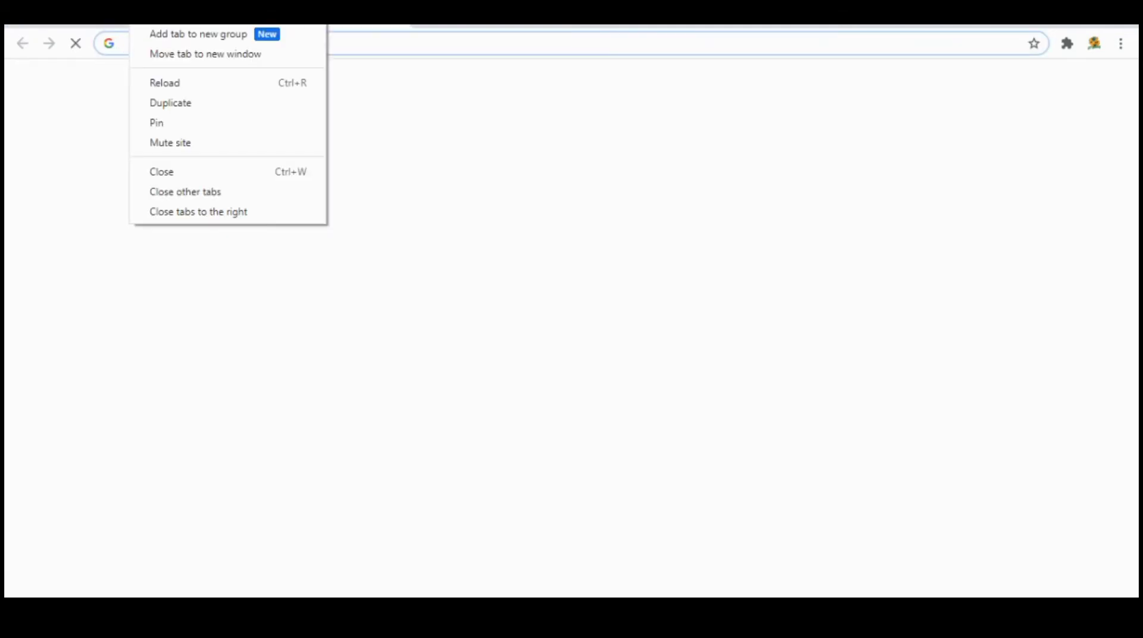
left_click(339, 42)
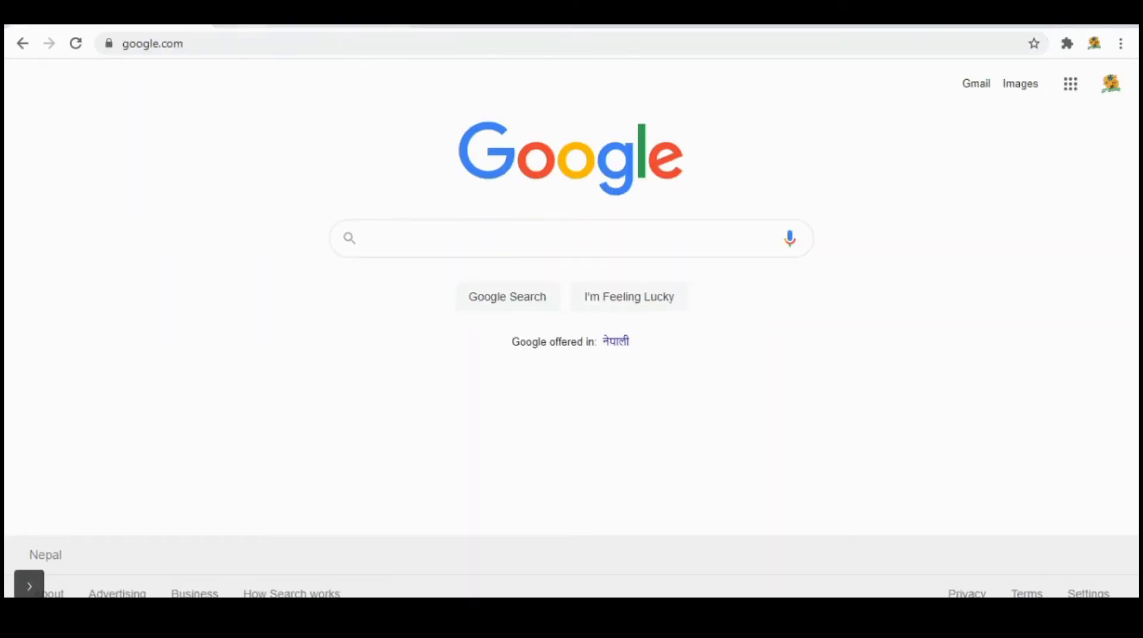
key("ctrl+Tab")
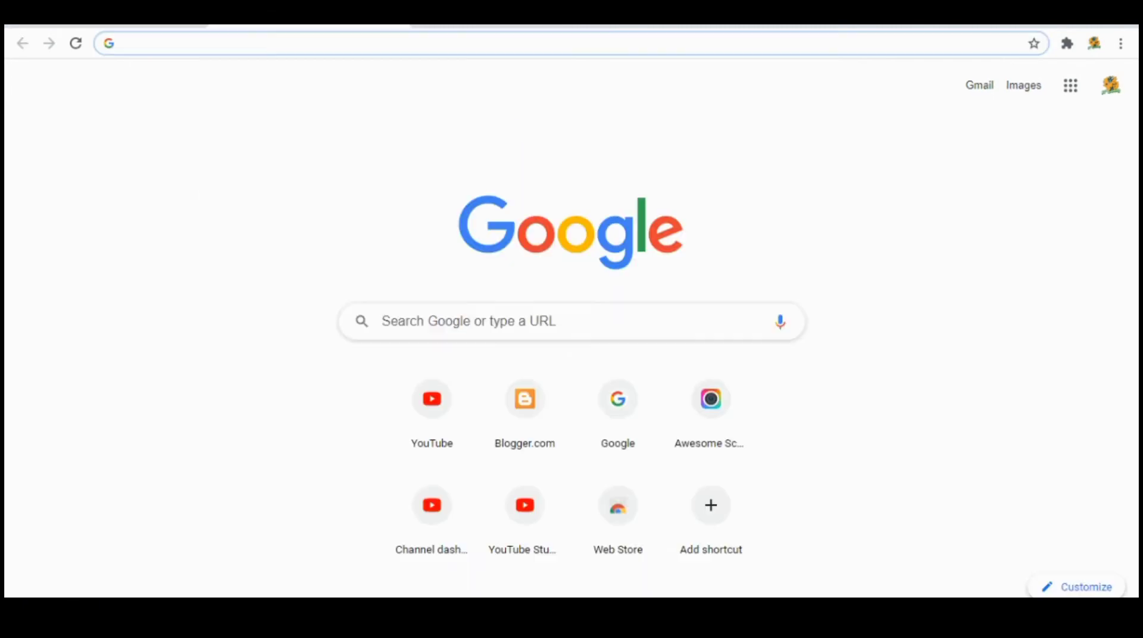
left_click(125, 26)
left_click(310, 26)
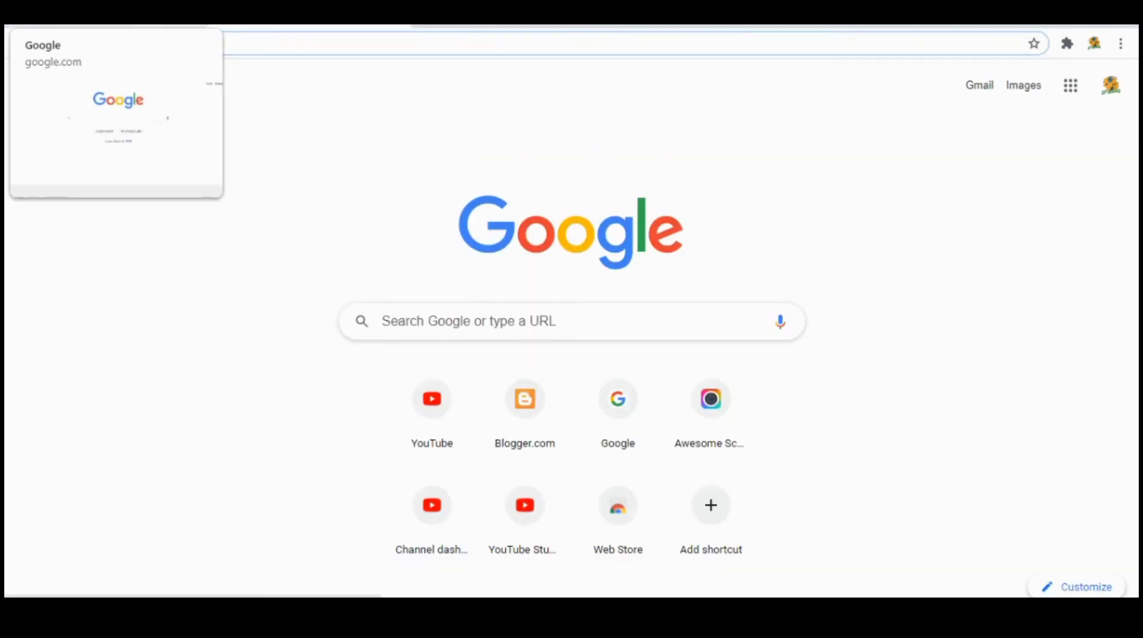
left_click(125, 26)
left_click(304, 27)
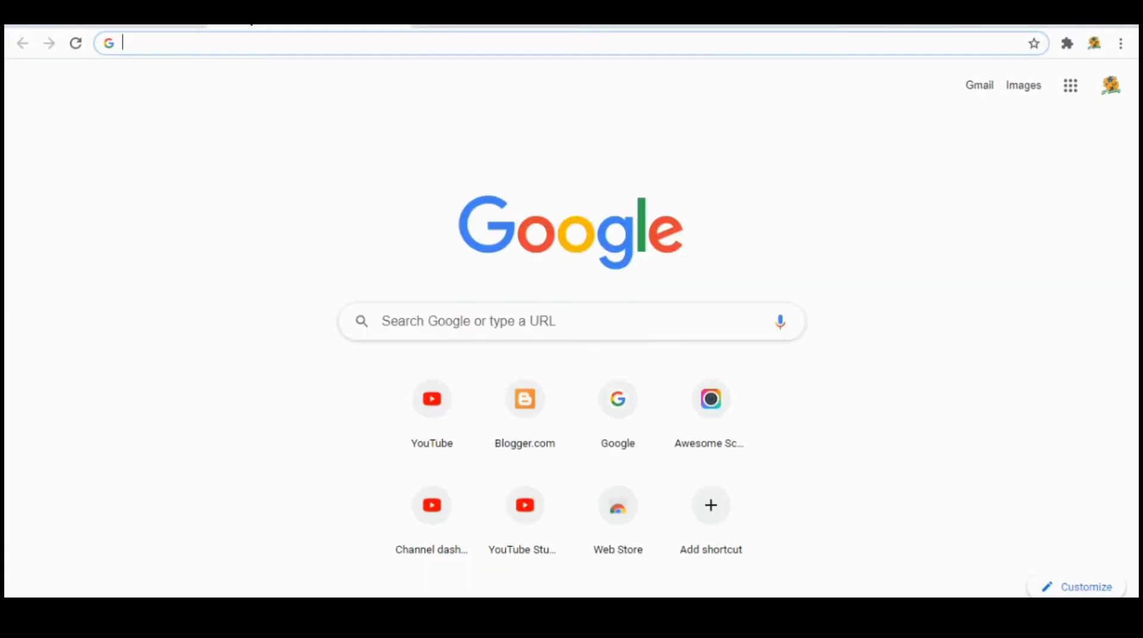
left_click(128, 84)
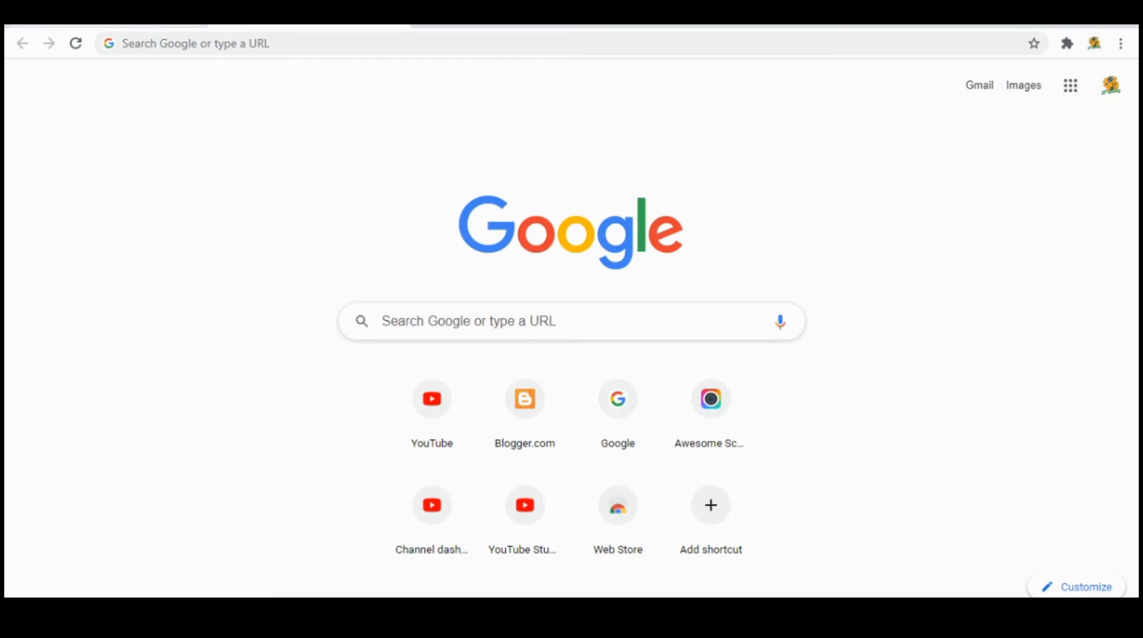
left_click(110, 26)
left_click(310, 26)
right_click(148, 26)
right_click(87, 11)
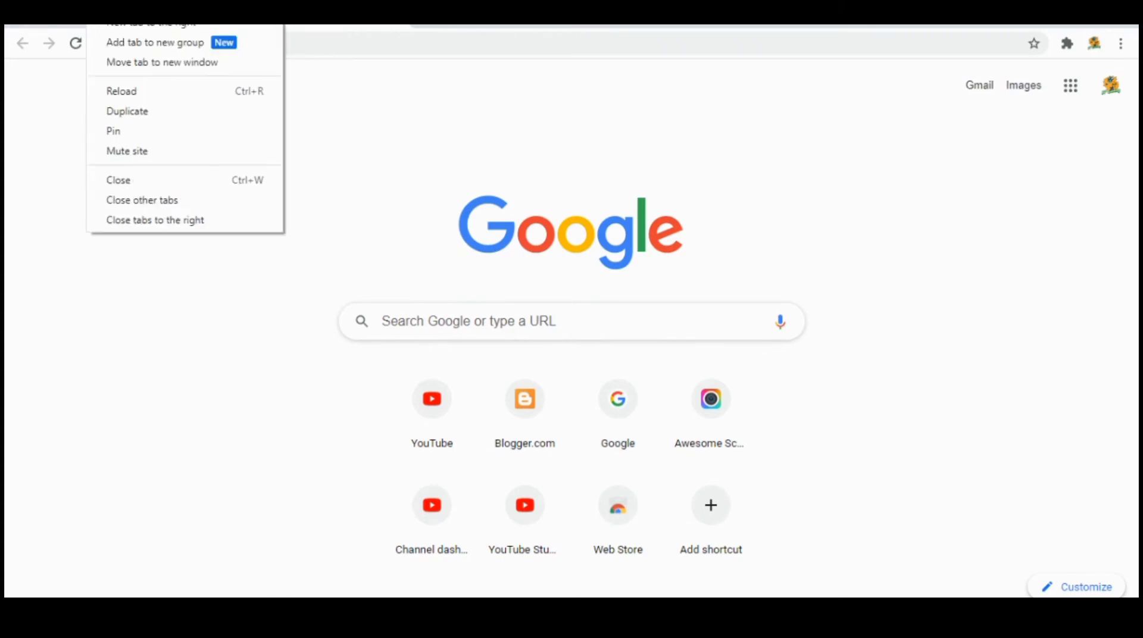
left_click(45, 115)
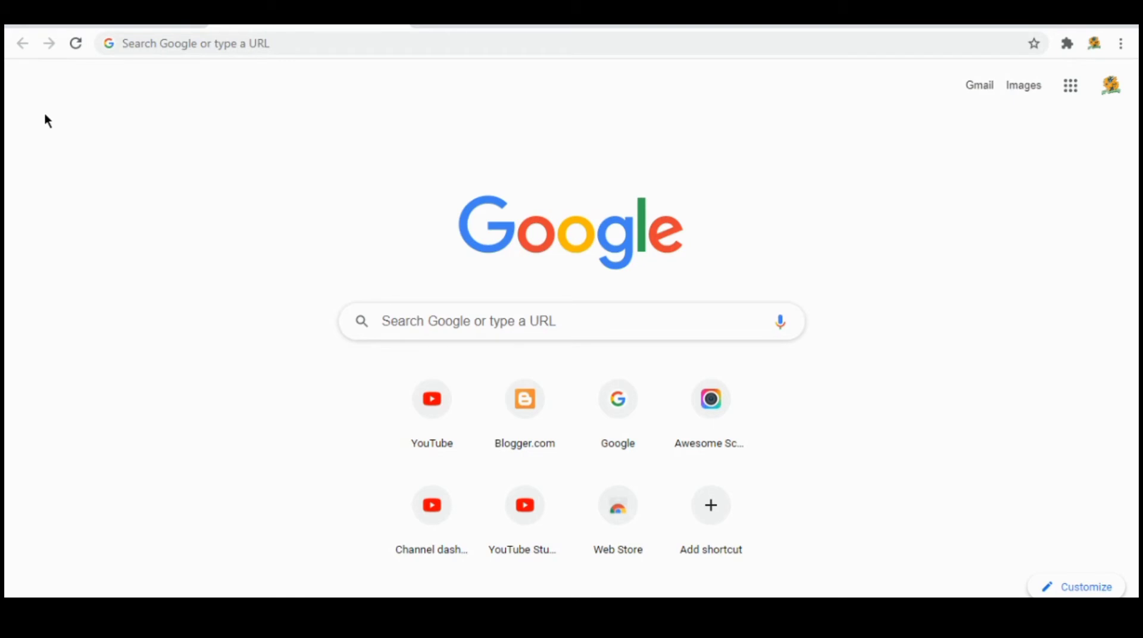
left_click(146, 17)
left_click(297, 16)
Replace the Google address in the first browser tab with blogger.com and load the Blogger homepage
left_click(115, 24)
double_click(199, 44)
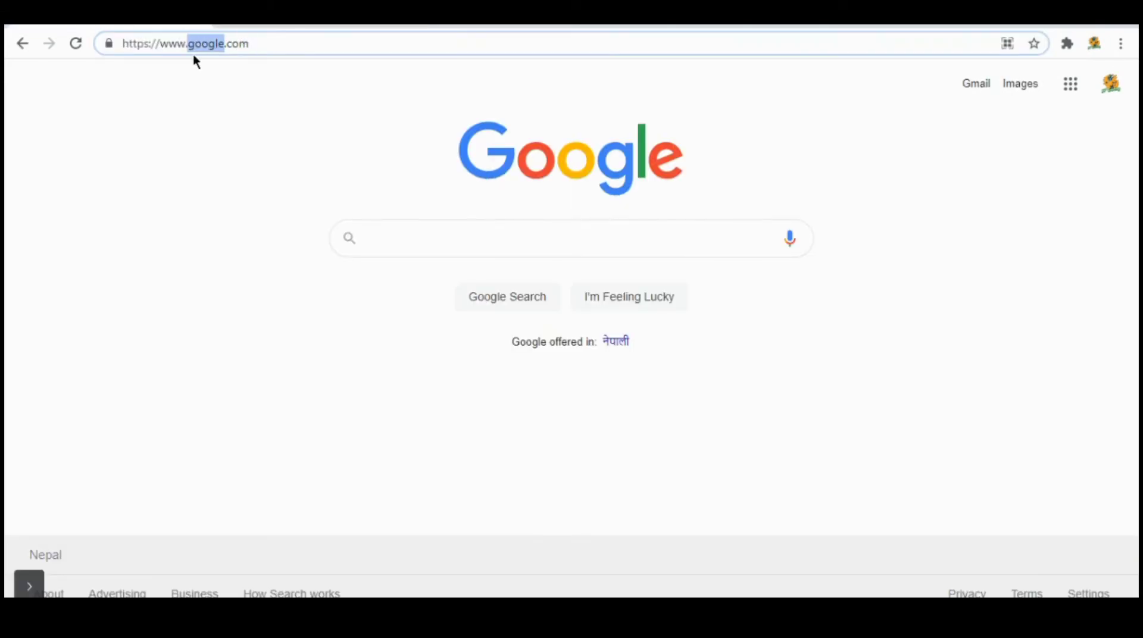
left_click(270, 41)
left_click_drag(249, 42, 122, 41)
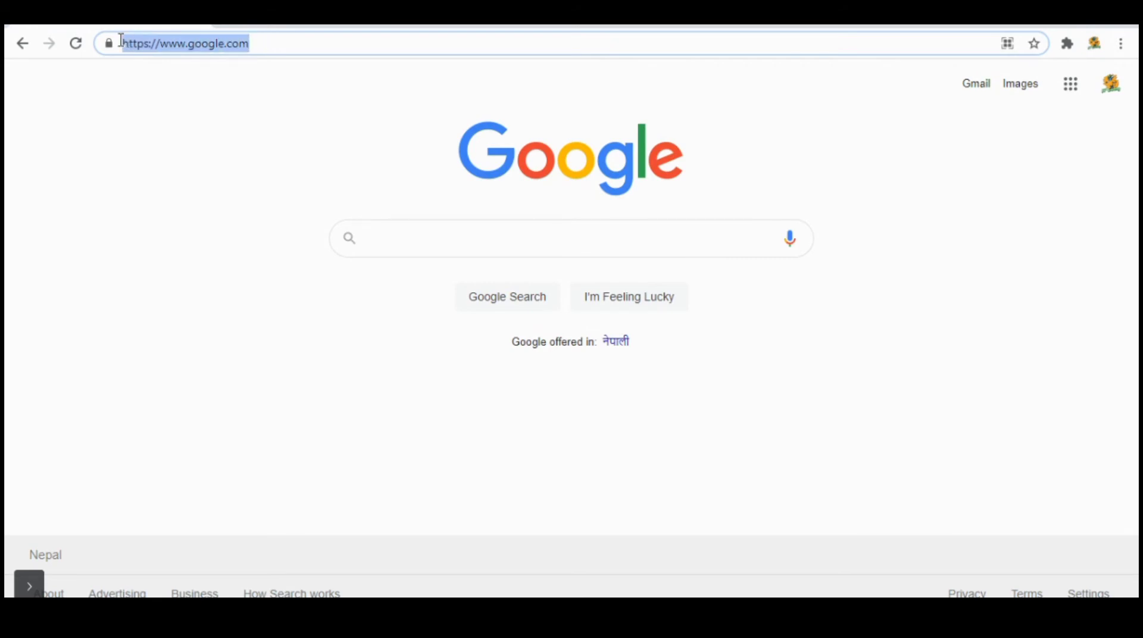
key("BackSpace")
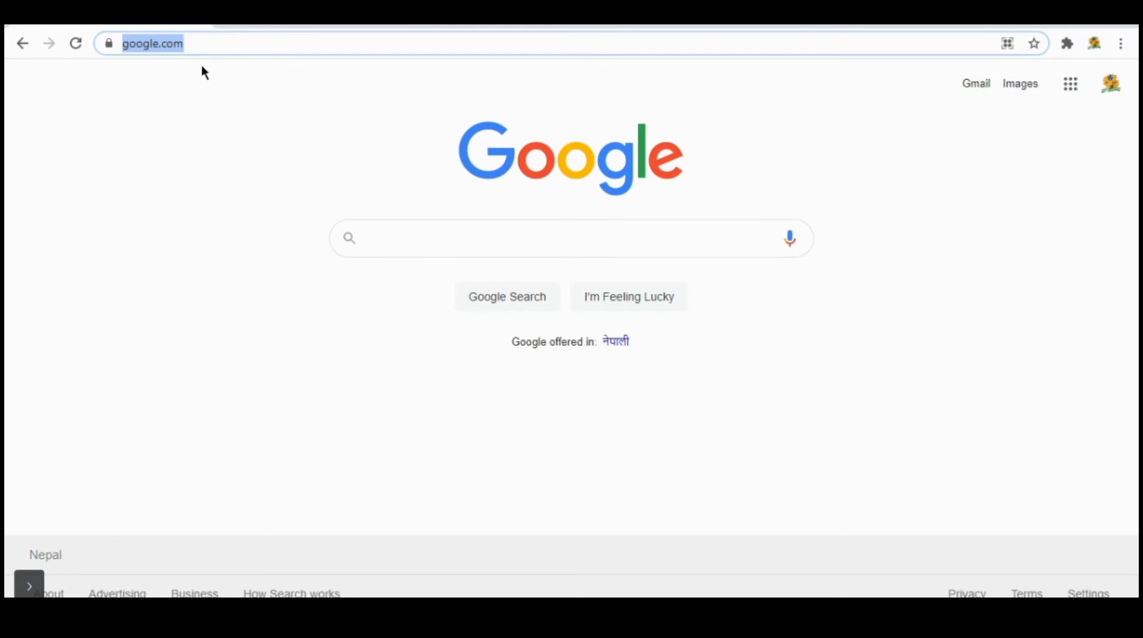
type("blogg")
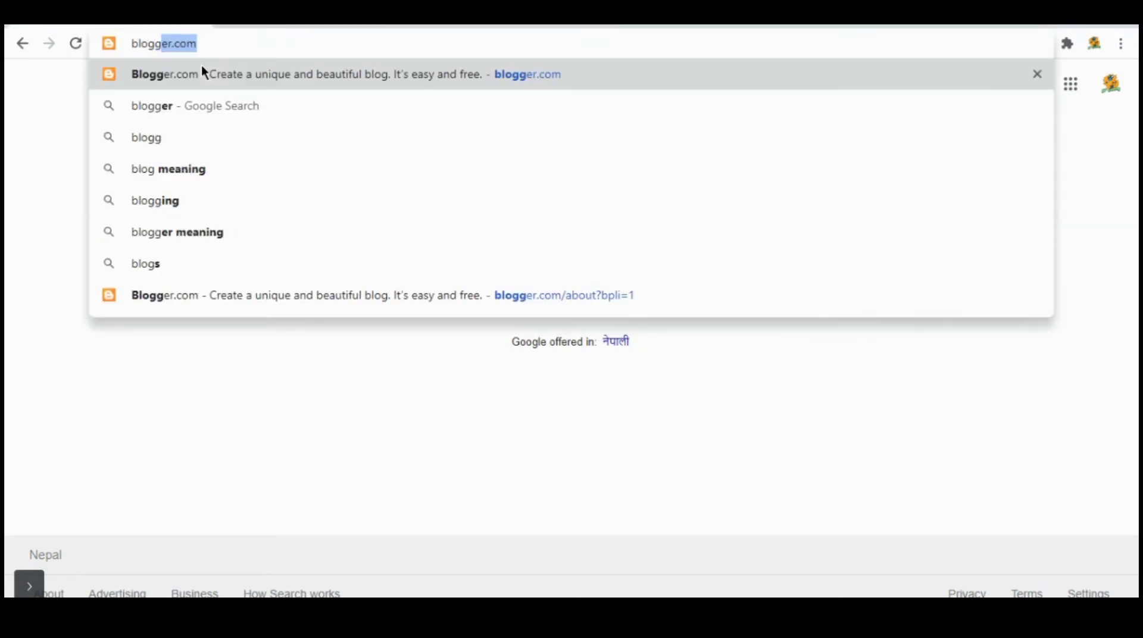
type("er")
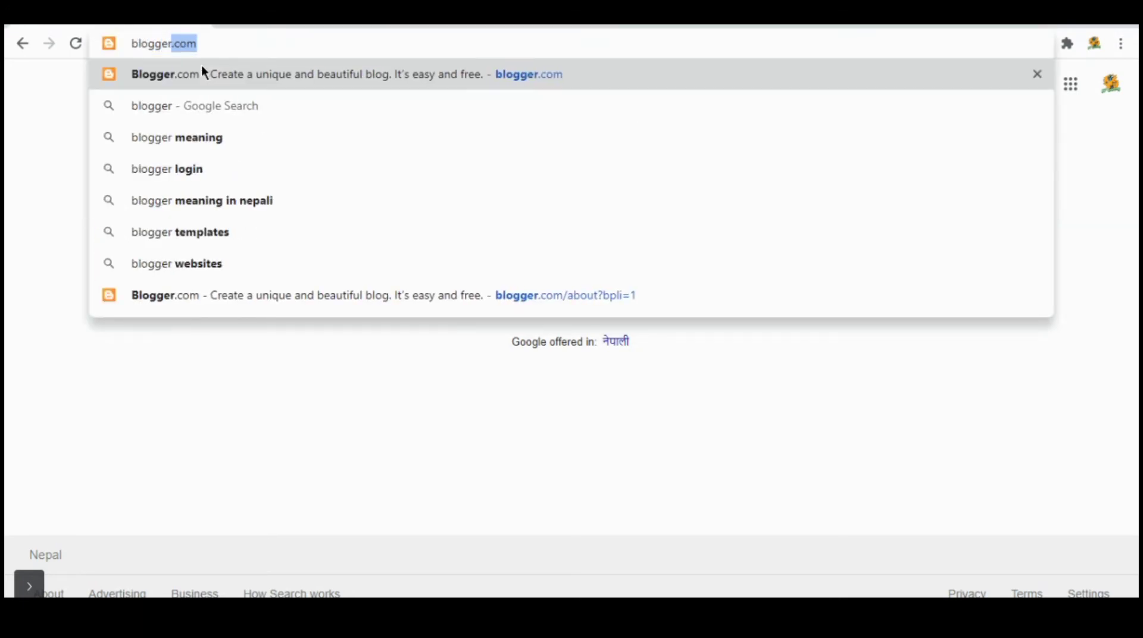
key("Return")
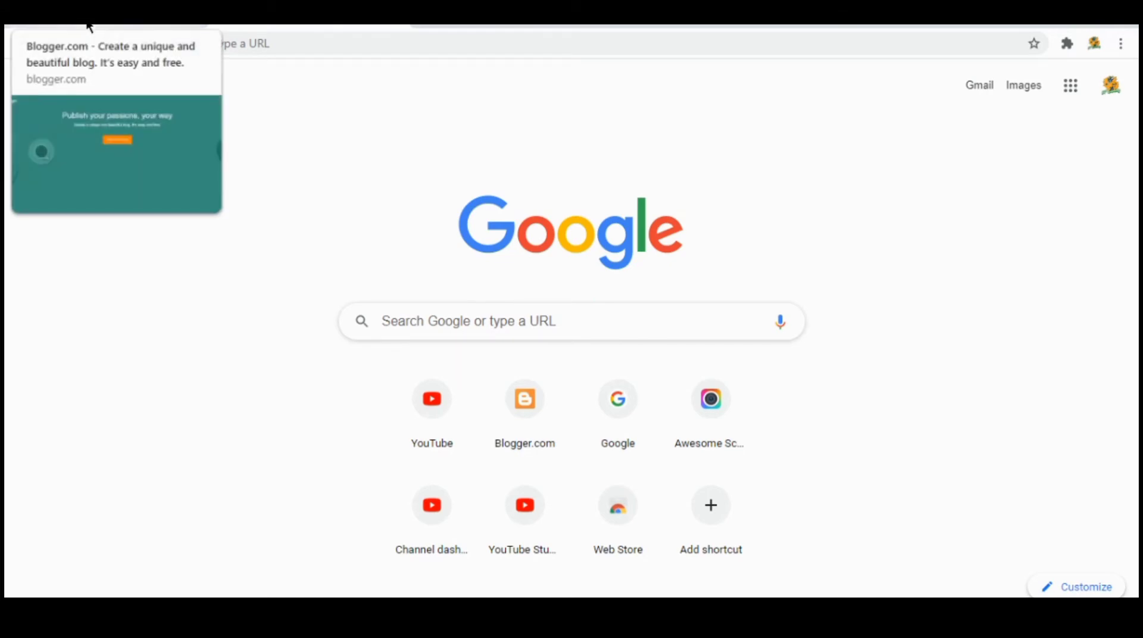
left_click(88, 26)
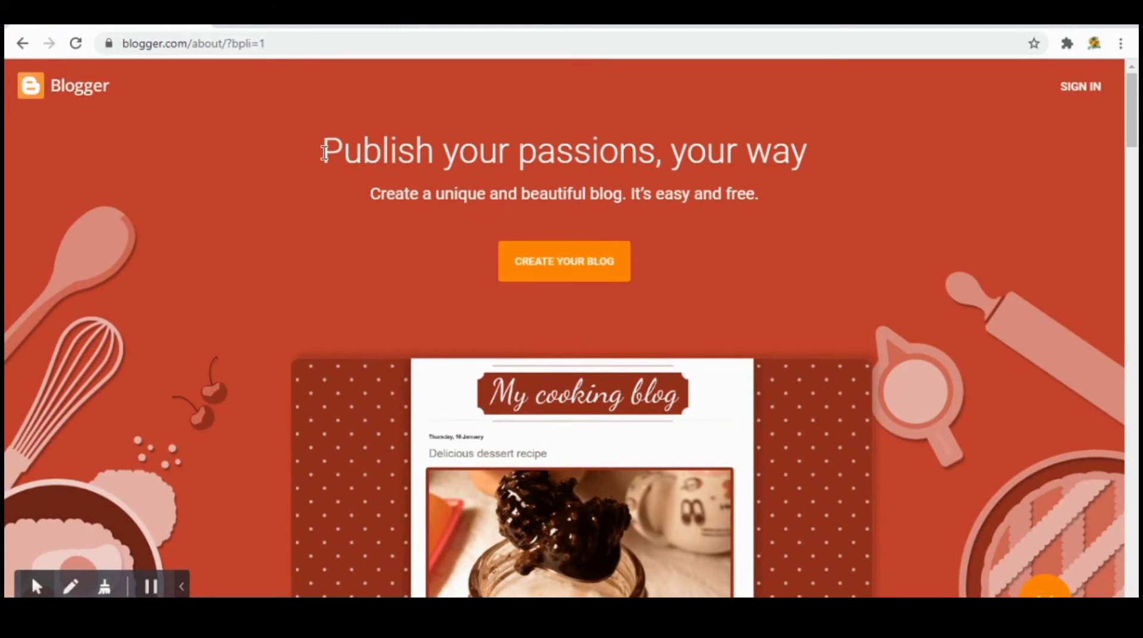
left_click_drag(322, 161, 872, 153)
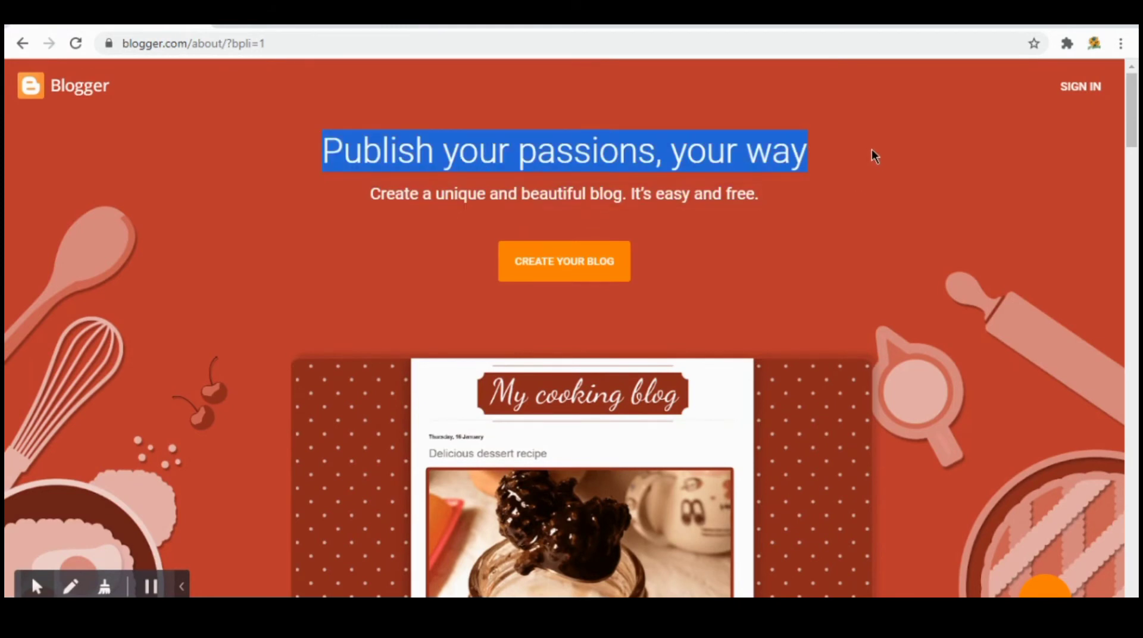
left_click(869, 153)
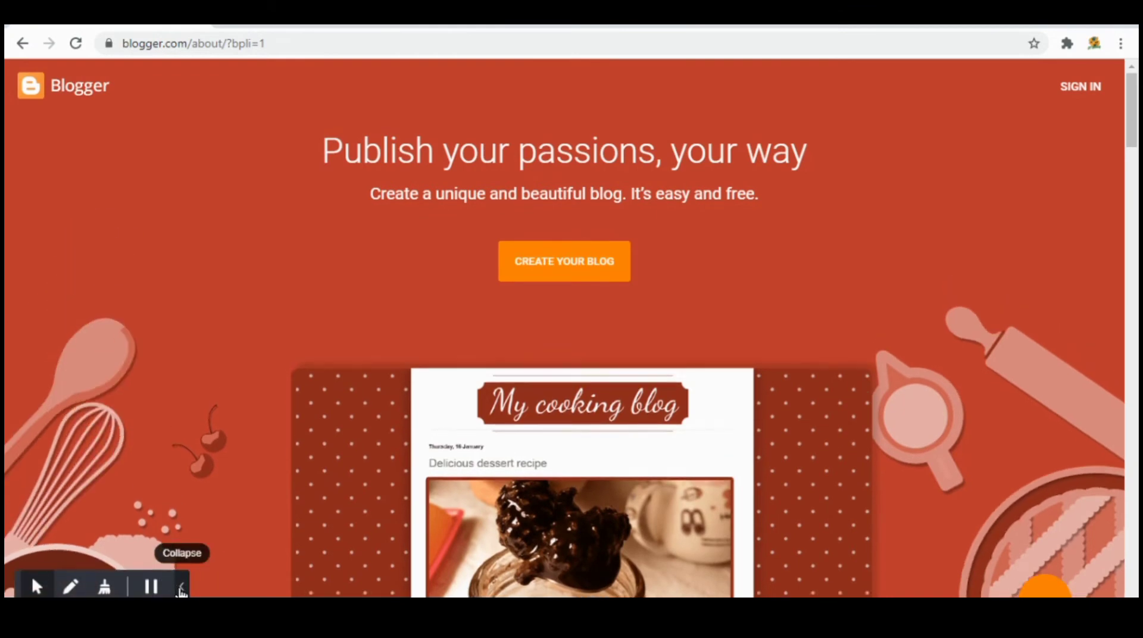
left_click(180, 588)
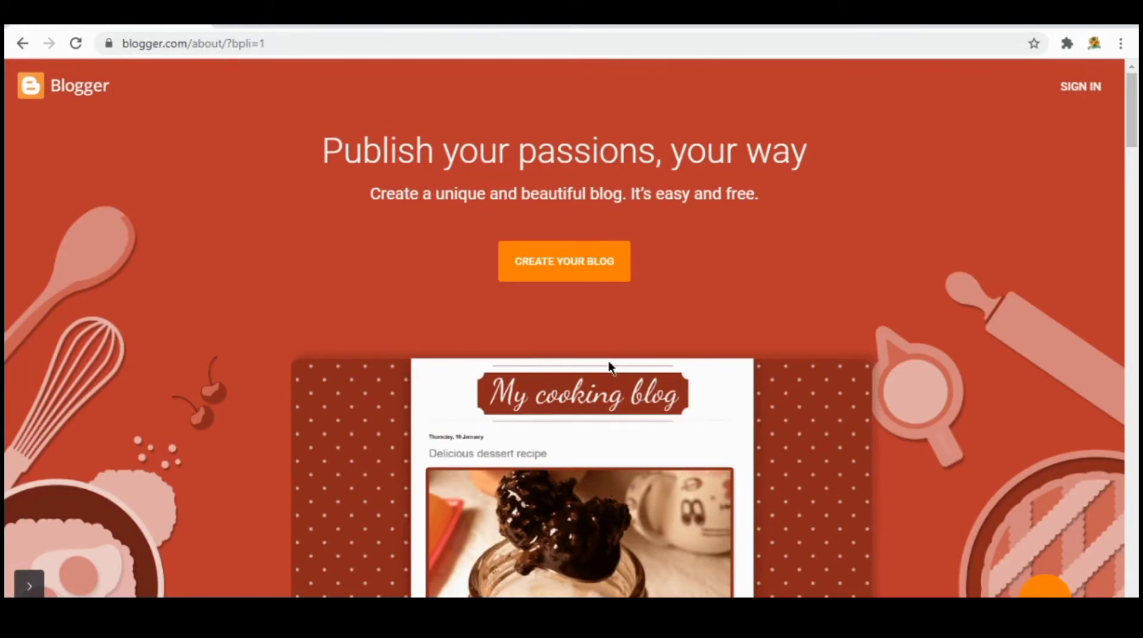
Start creating a blog and choose the first listed Google account for signing in
left_click(560, 268)
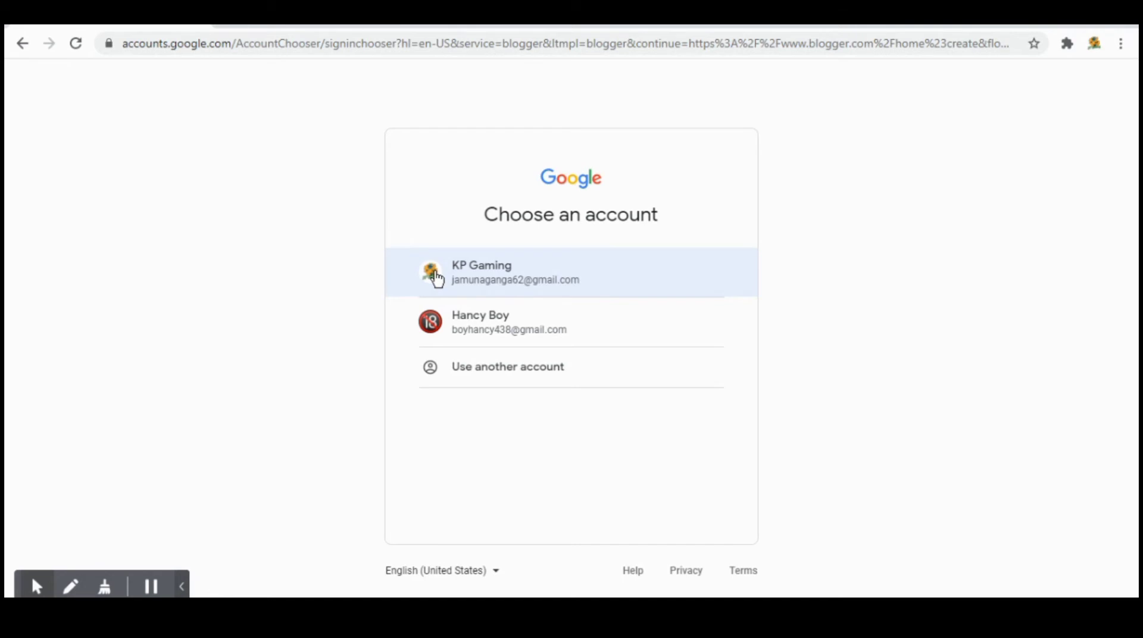
left_click(436, 277)
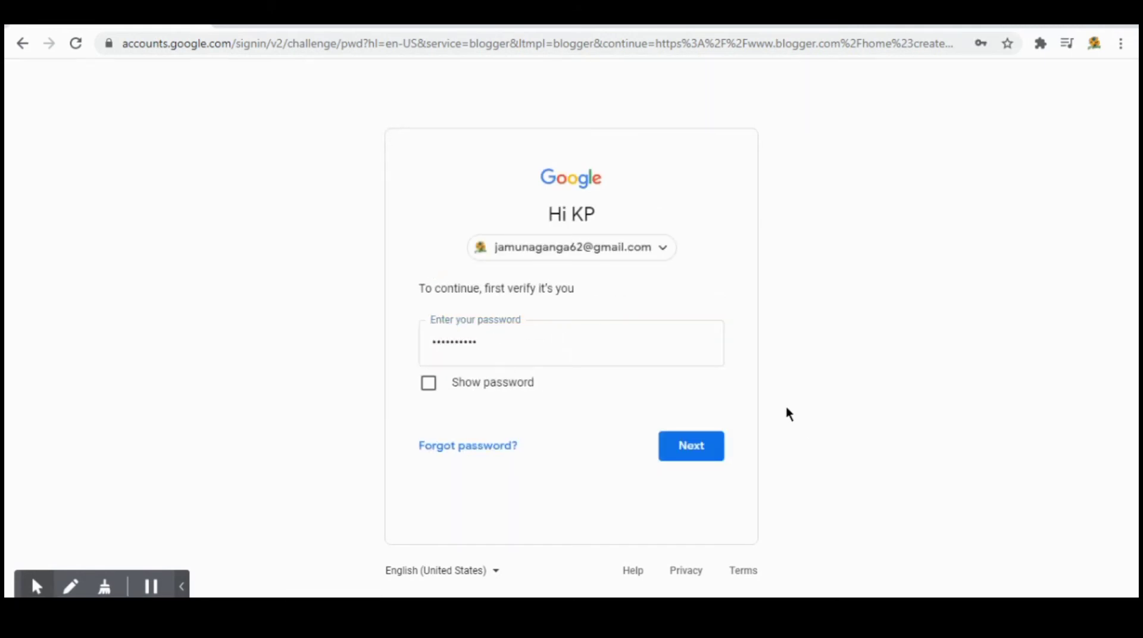
Submit the Google account password and confirm the account's recovery details
left_click(716, 449)
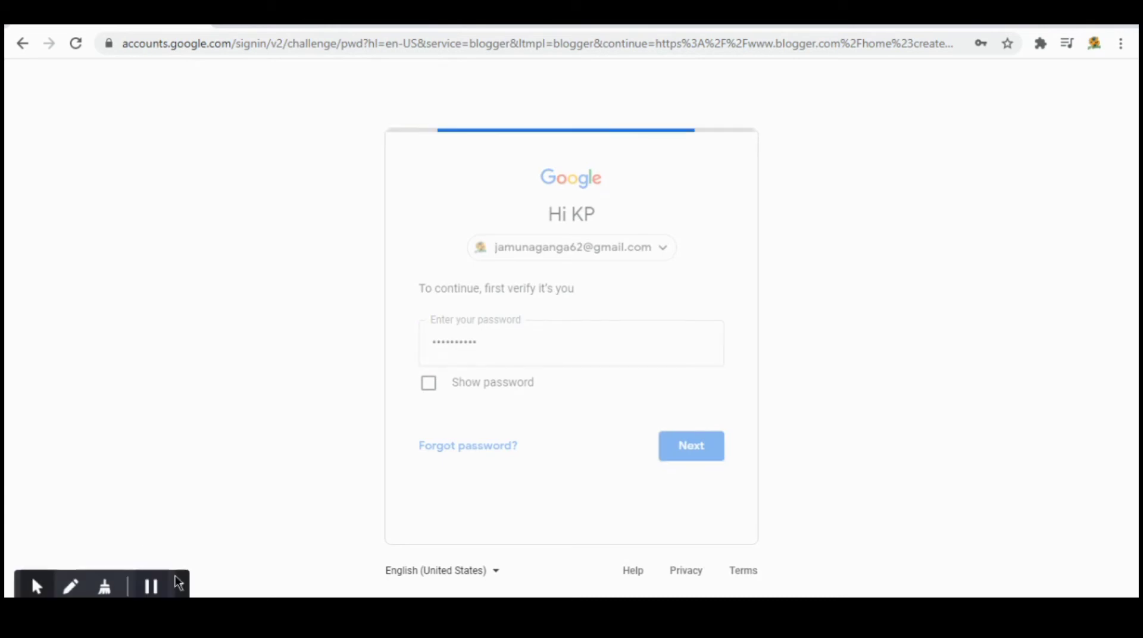
left_click(182, 589)
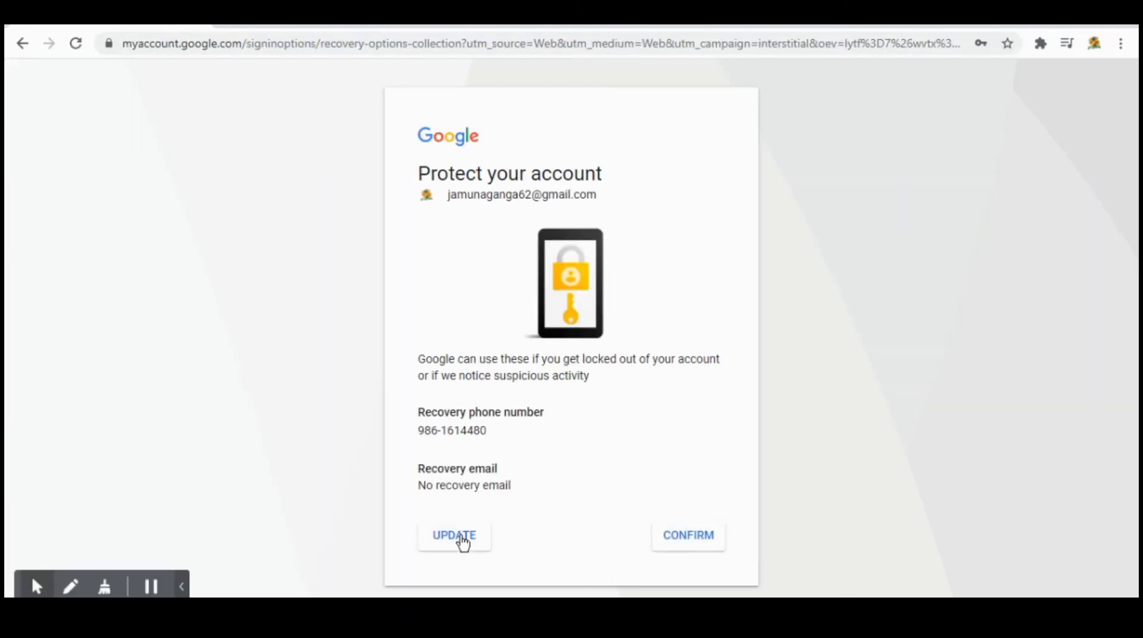
left_click(671, 539)
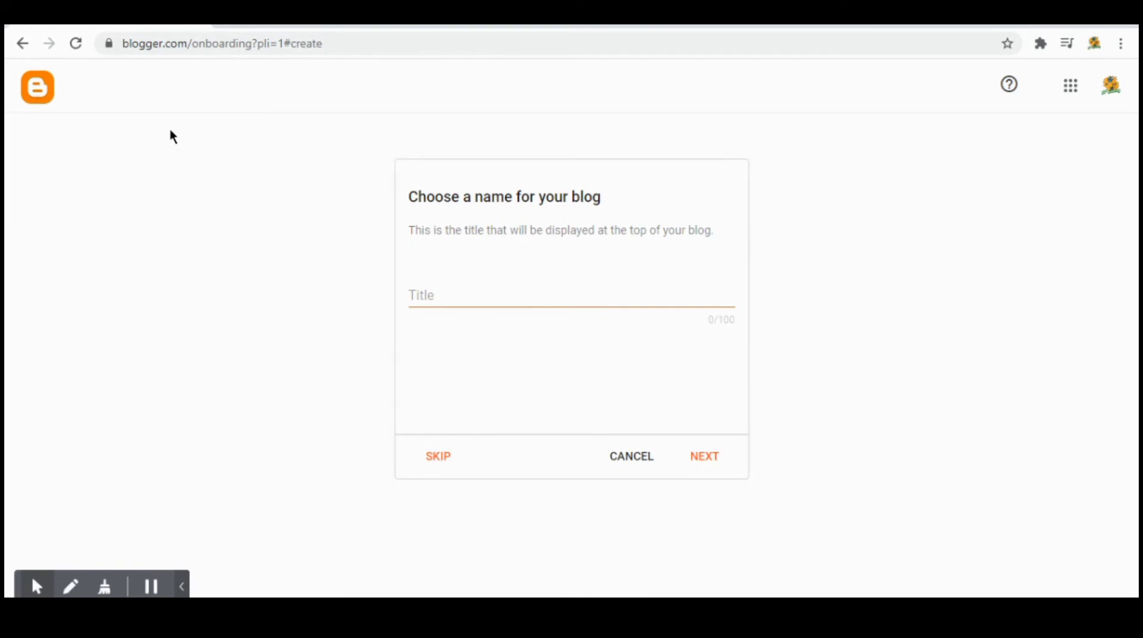
left_click(422, 298)
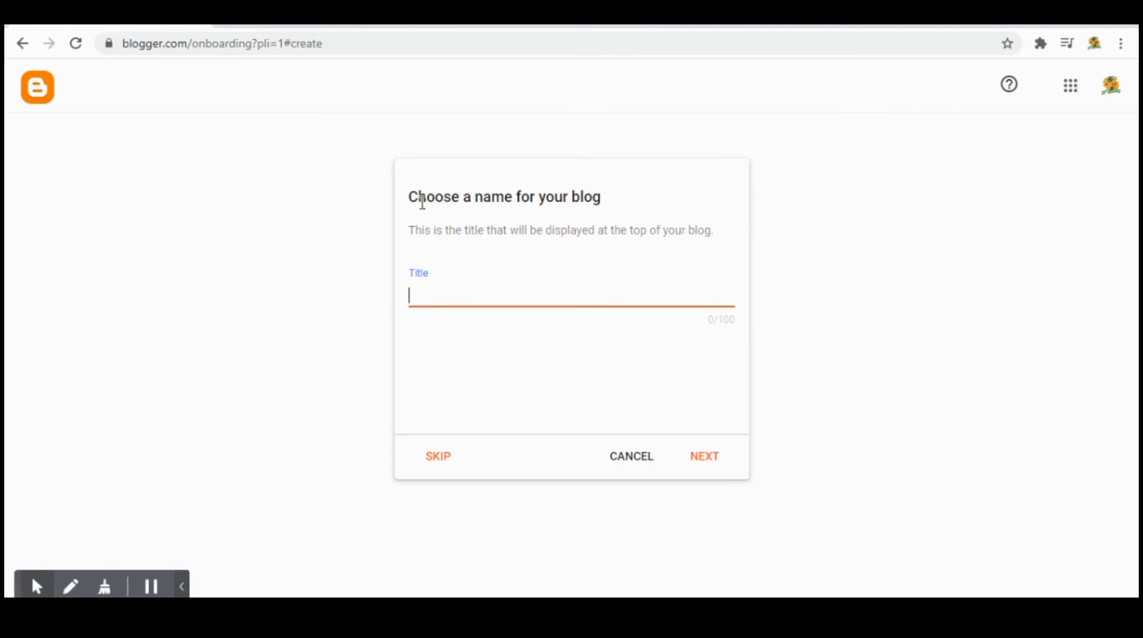
left_click_drag(411, 198, 604, 210)
left_click(606, 210)
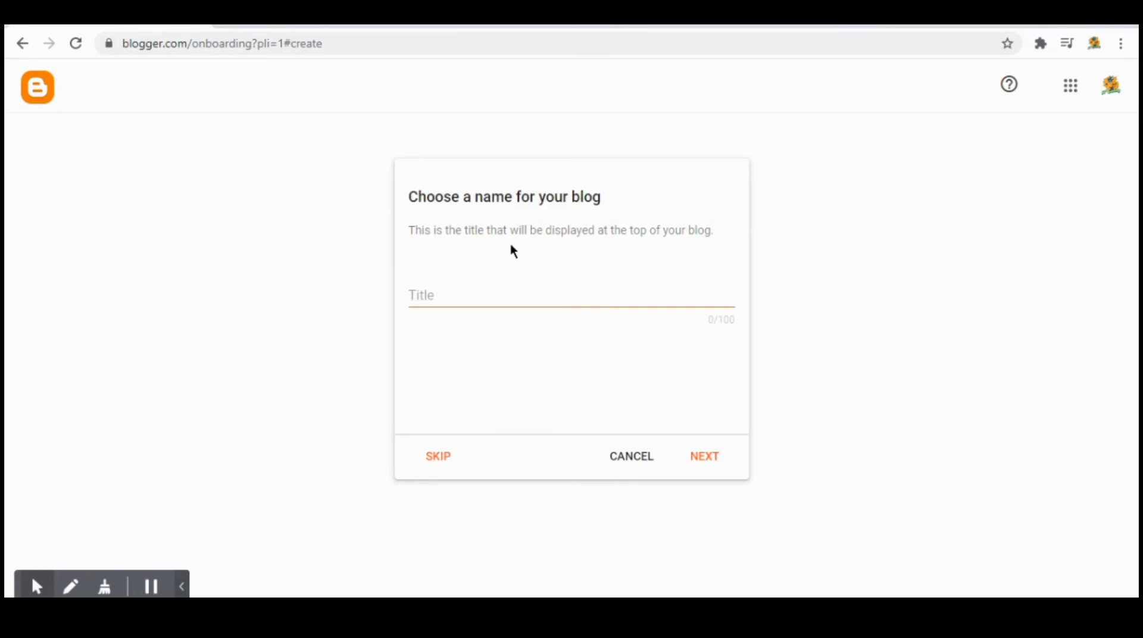
left_click(430, 289)
left_click(278, 256)
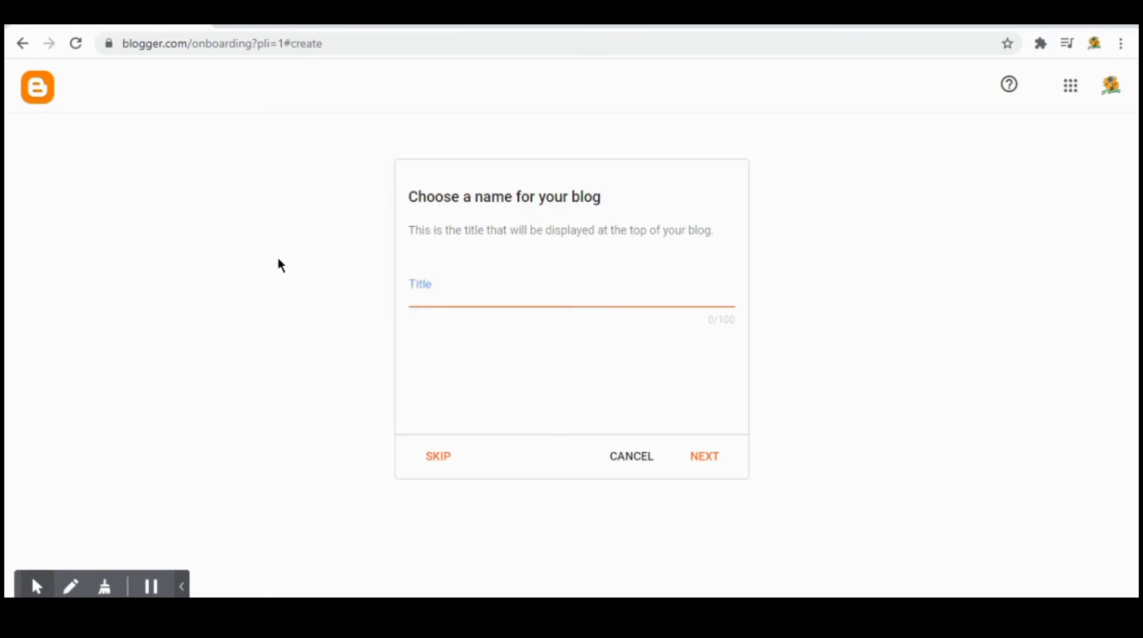
left_click(444, 292)
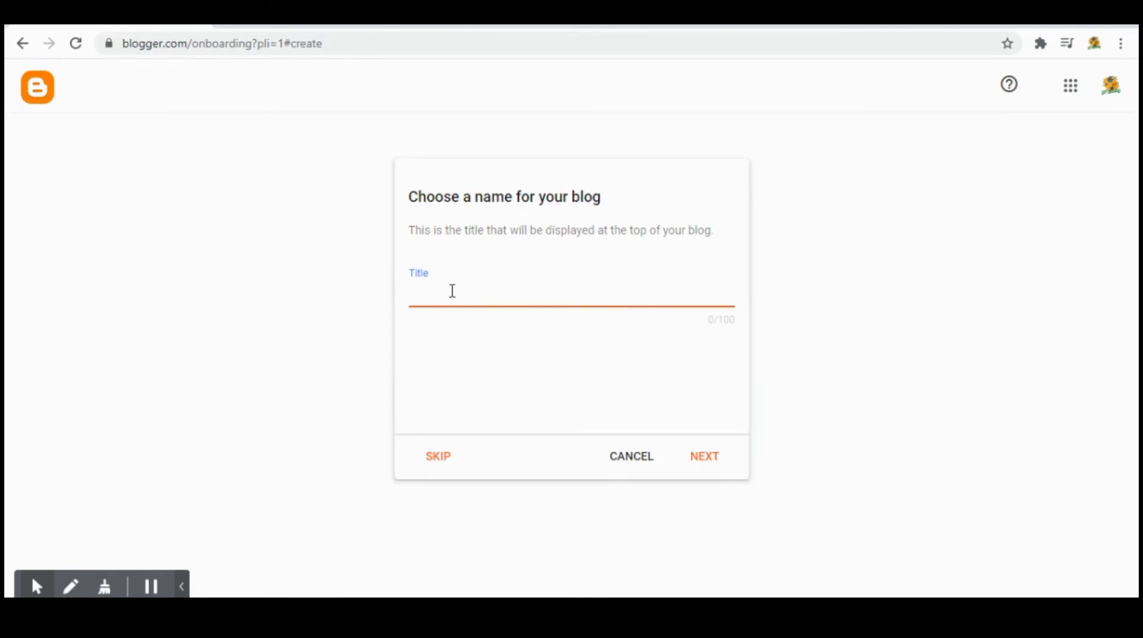
left_click_drag(405, 181, 581, 172)
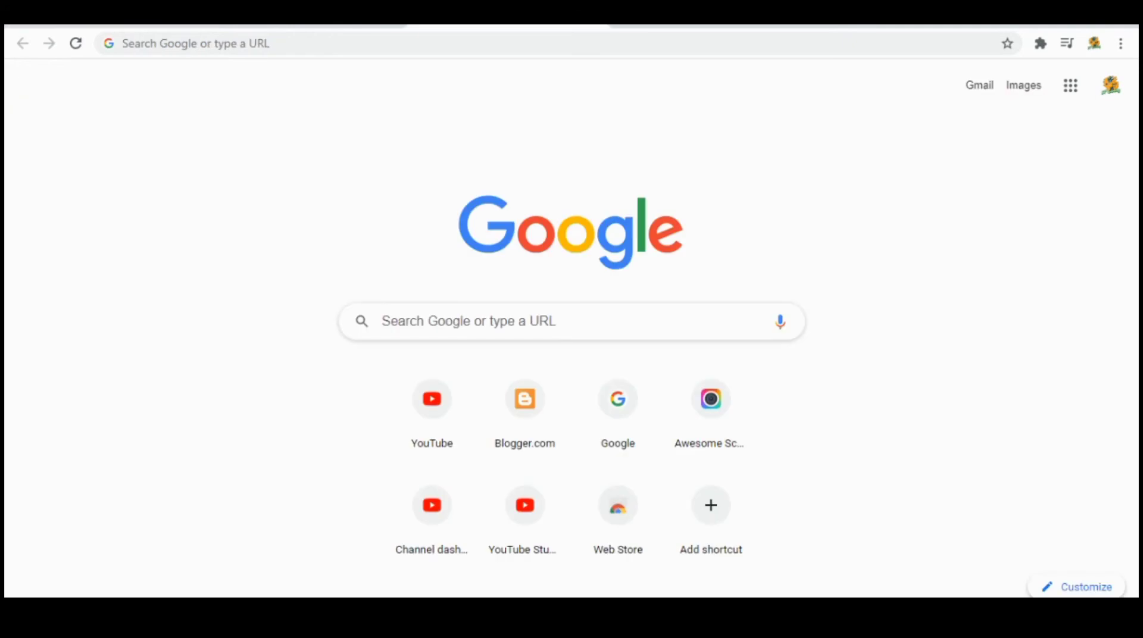
Search Google for facebook in a separate tab and examine the title of the first result as a site-name example
left_click(230, 44)
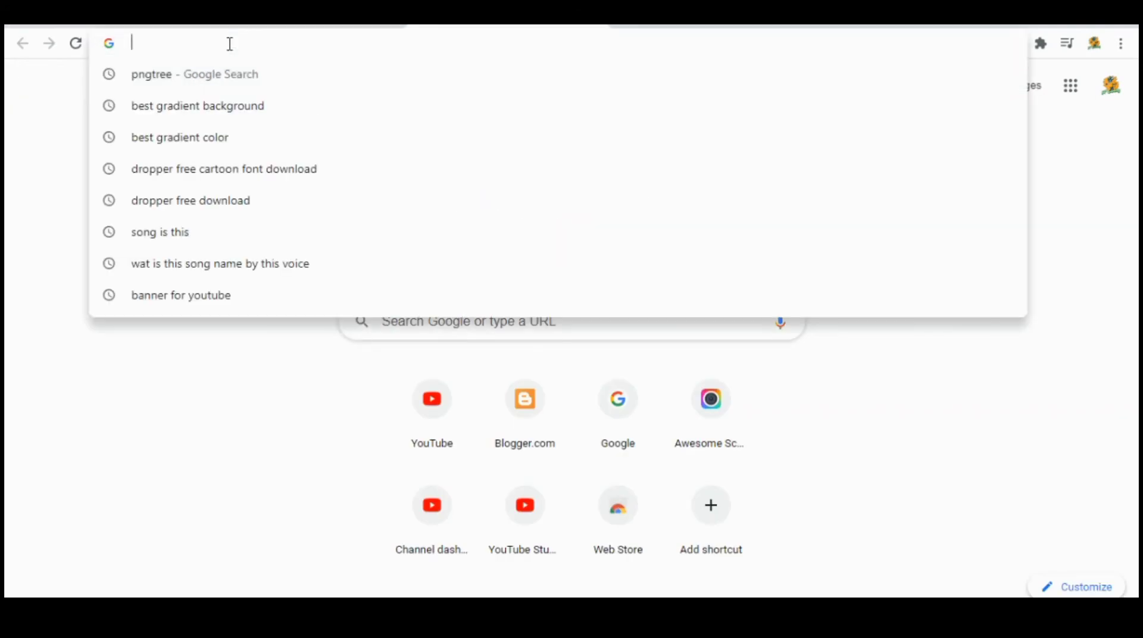
type("facebook")
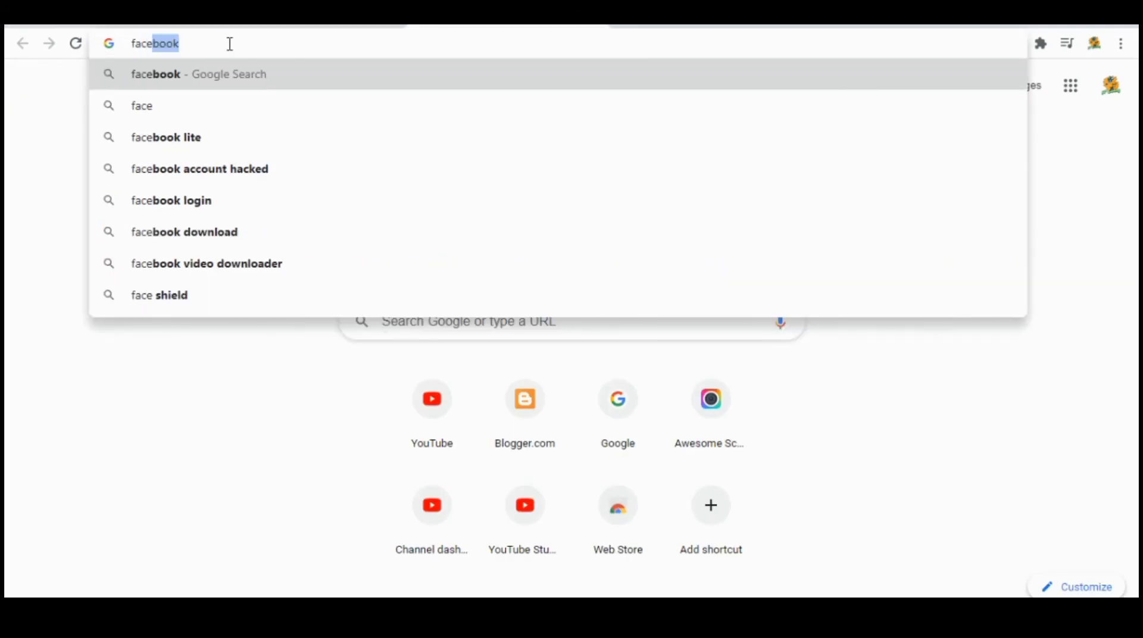
left_click(208, 65)
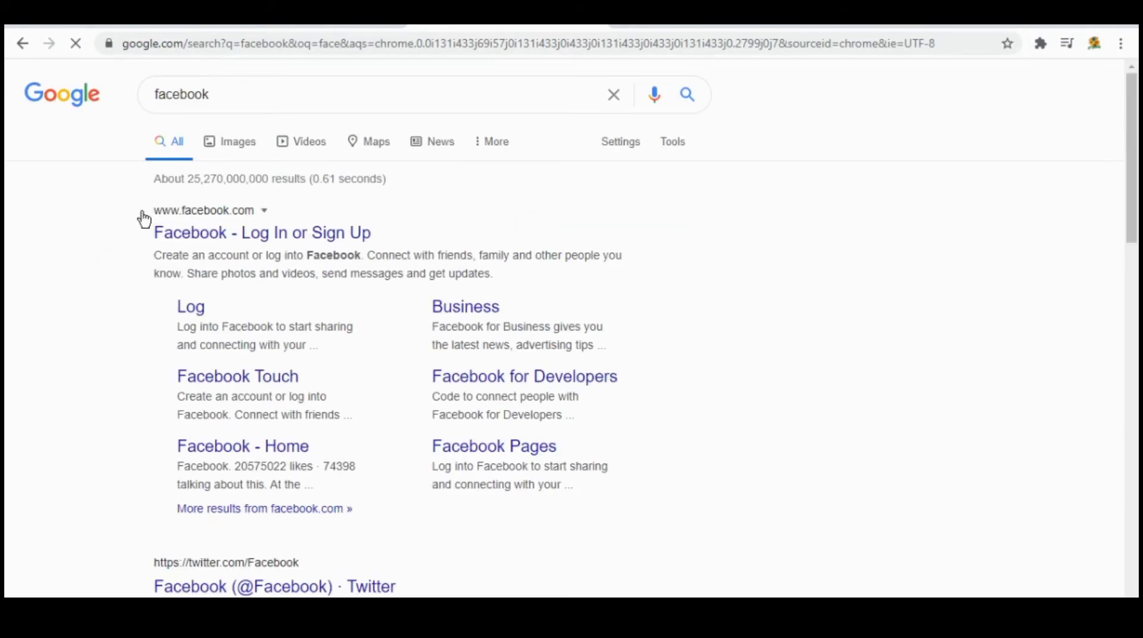
left_click_drag(155, 230, 398, 232)
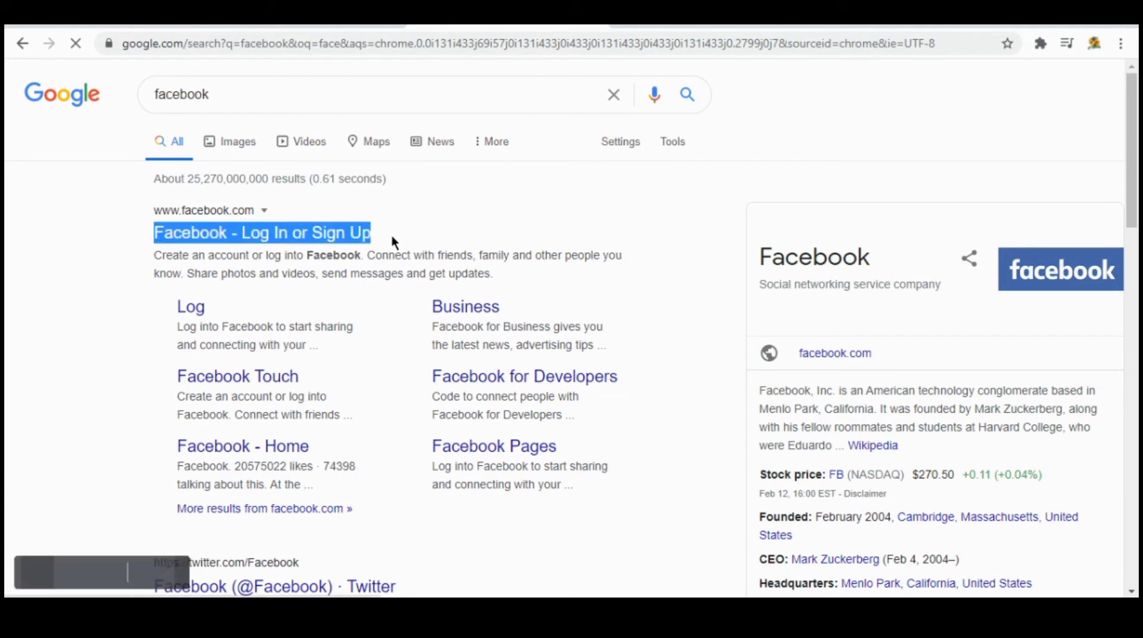
left_click(69, 252)
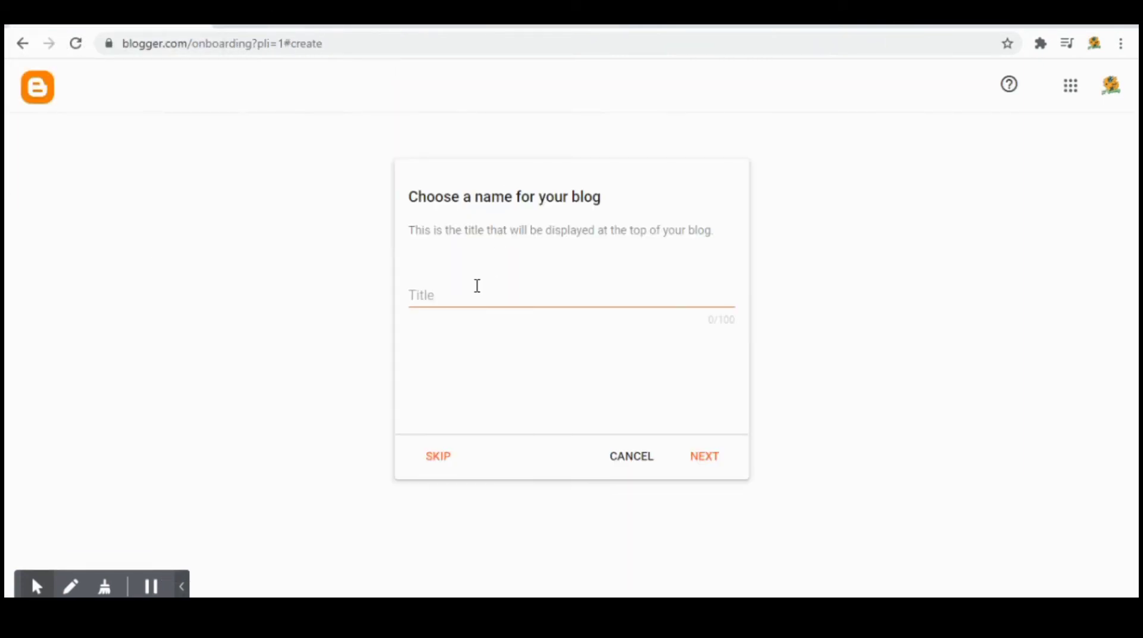
Title the blog "blogging Reader - technews, digital" and continue to choosing its URL
left_click(446, 298)
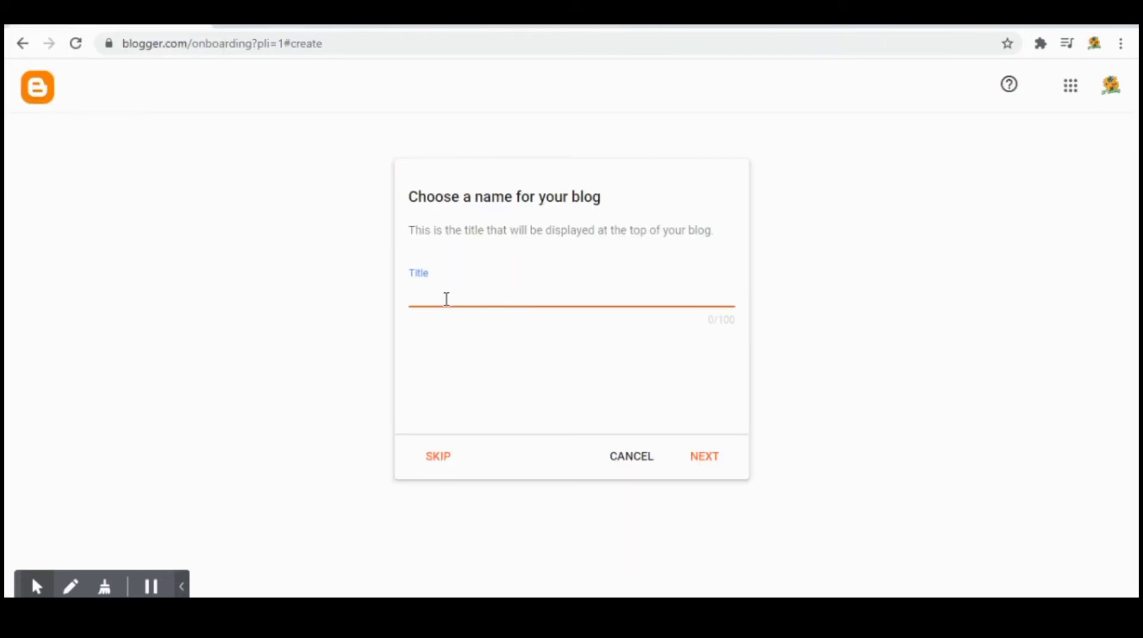
type("blogging Reader - tech")
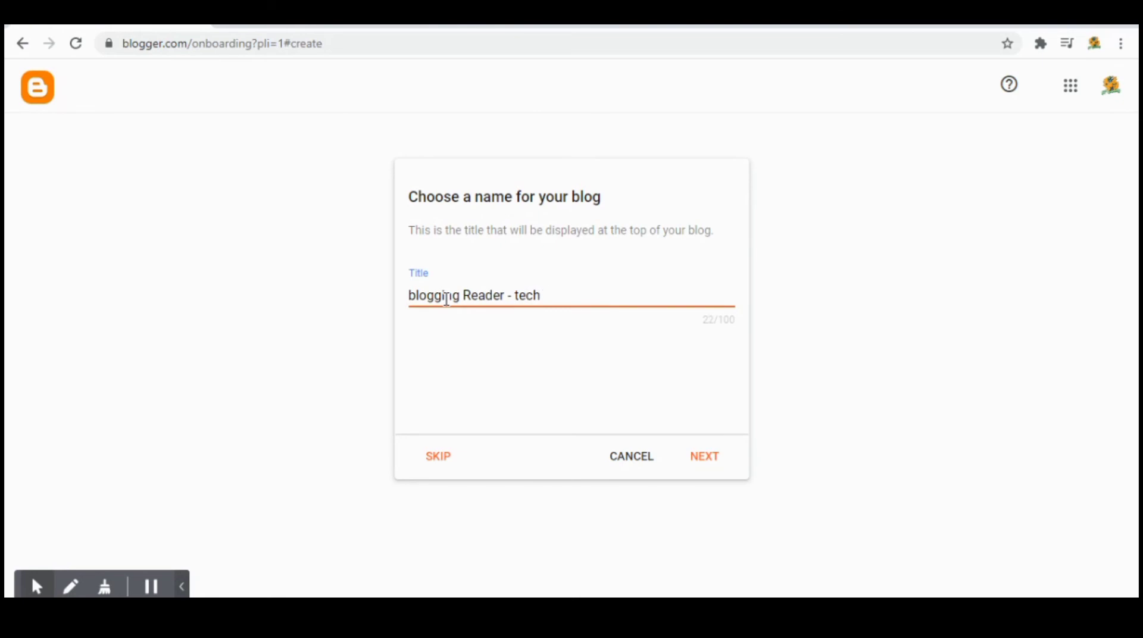
type("news,  digit")
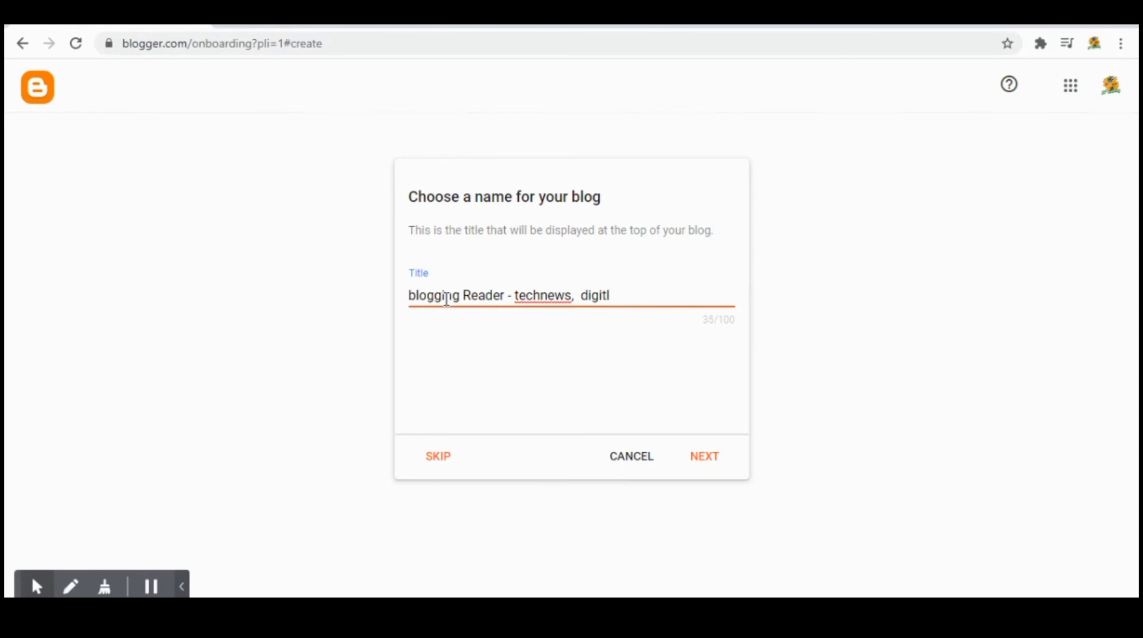
key("BackSpace")
type("ta")
left_click_drag(504, 295, 375, 300)
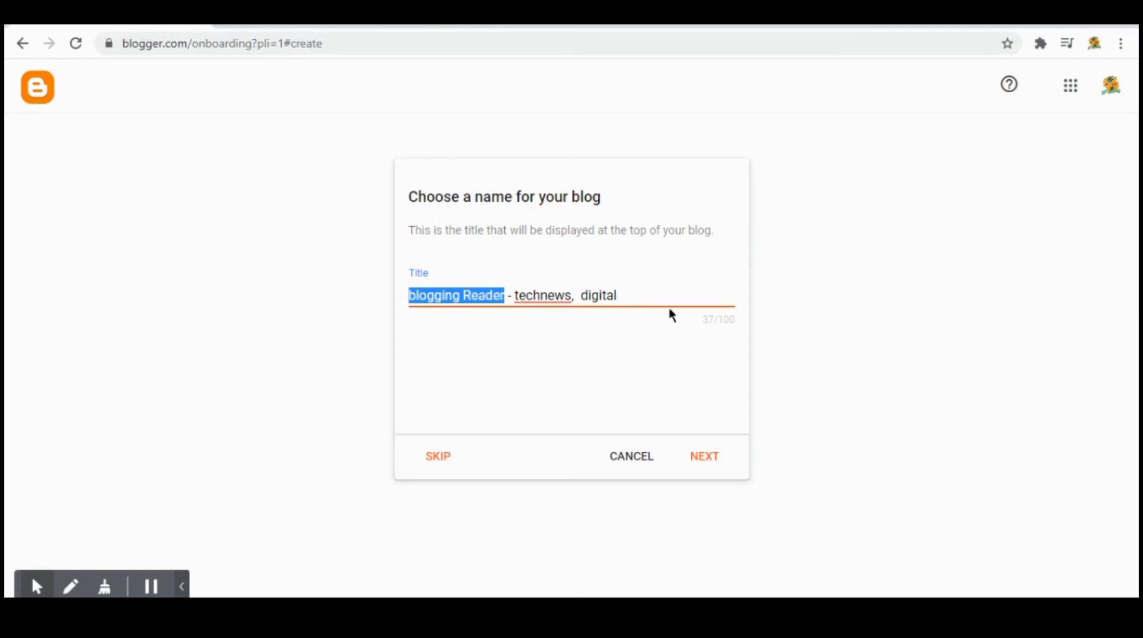
left_click(621, 295)
left_click_drag(622, 295, 546, 316)
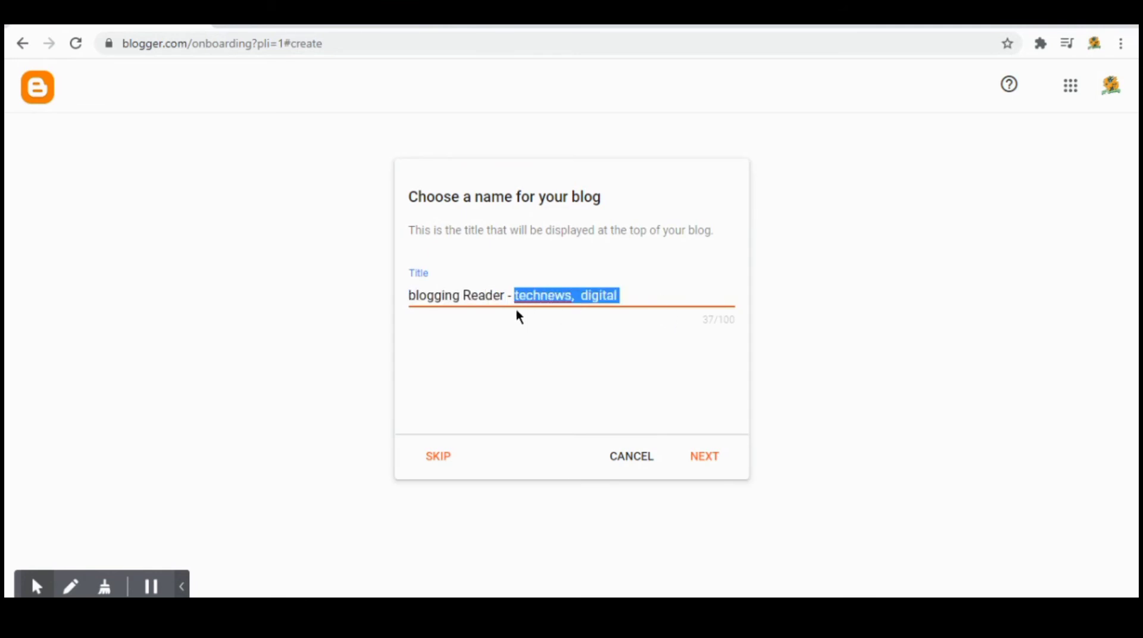
left_click(643, 295)
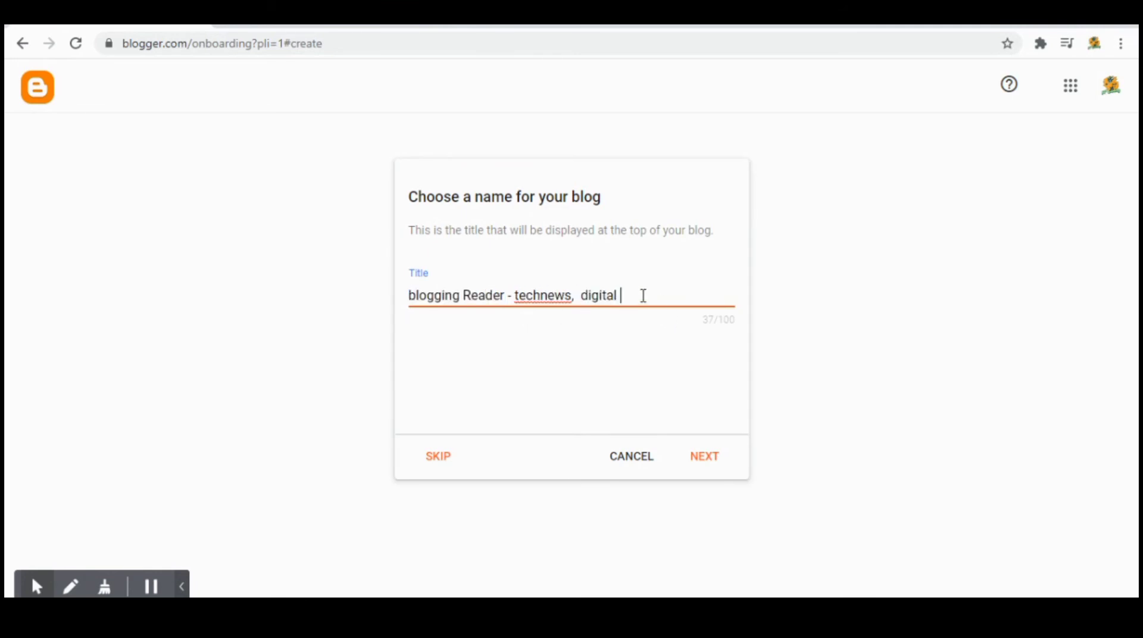
left_click(702, 464)
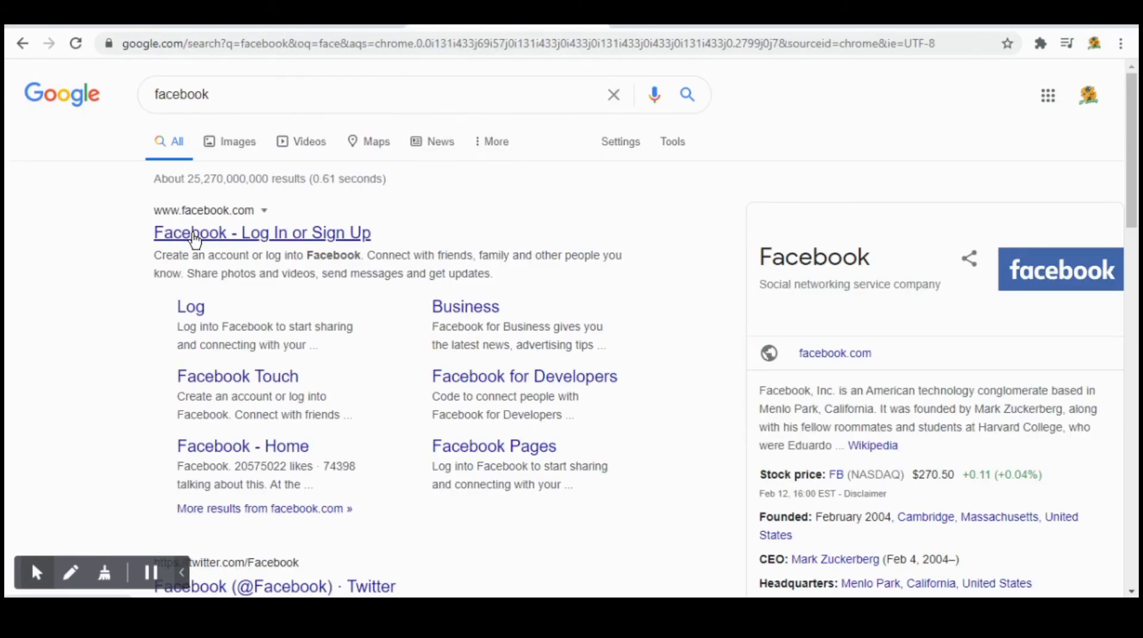
Set the blog address to bloggingreader1.blogspot.com and continue to the display name
left_click(194, 237)
left_click(274, 34)
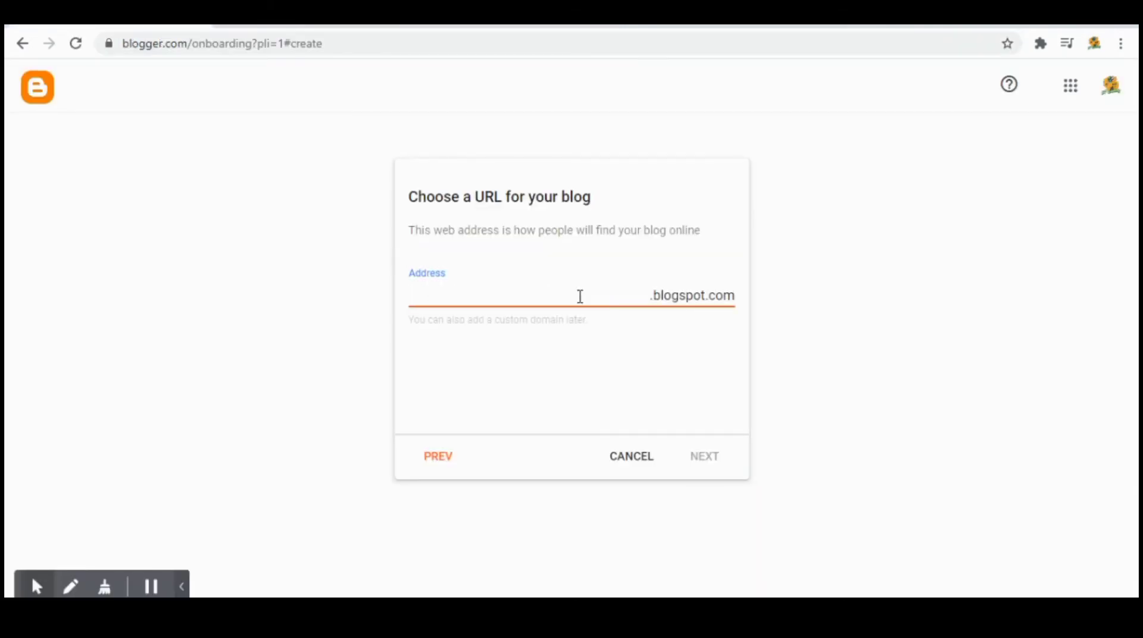
left_click(653, 298)
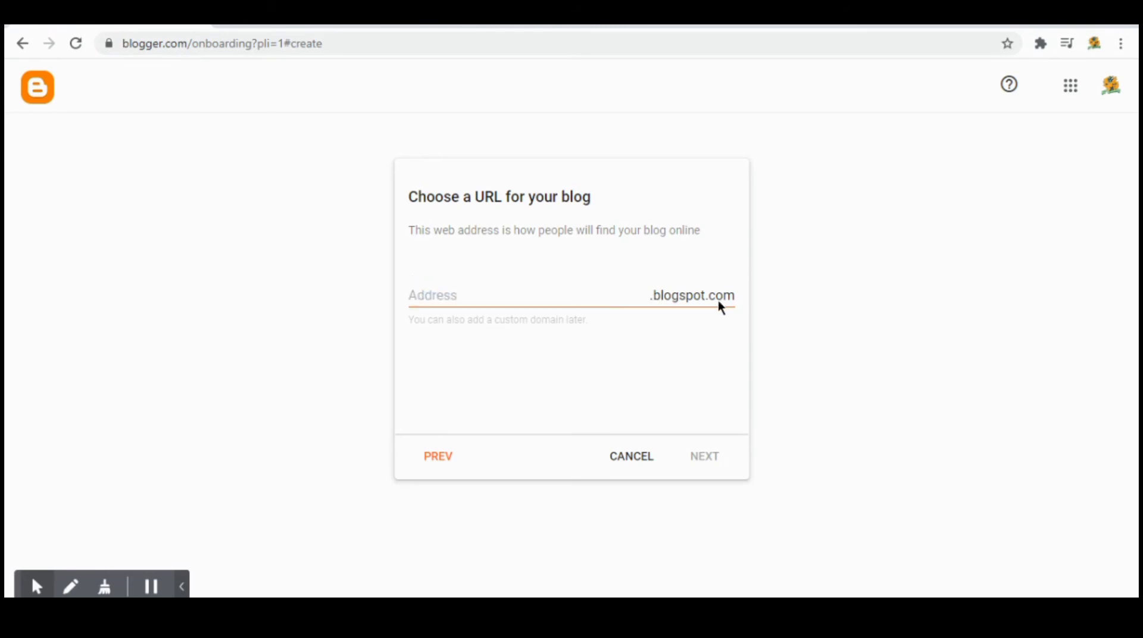
left_click(480, 298)
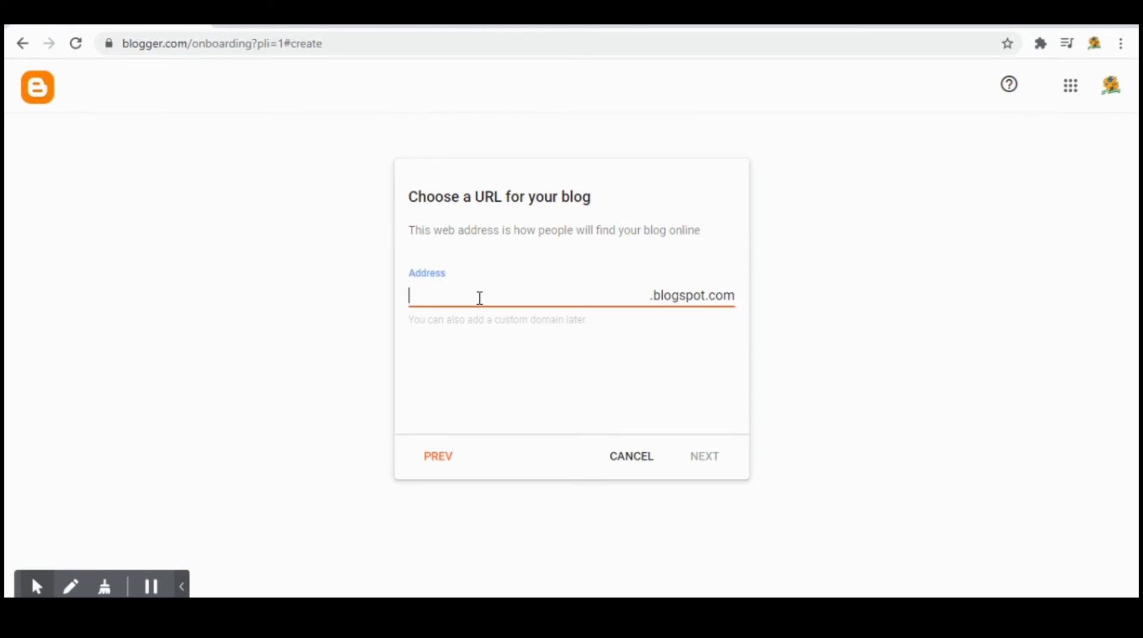
type("blogg")
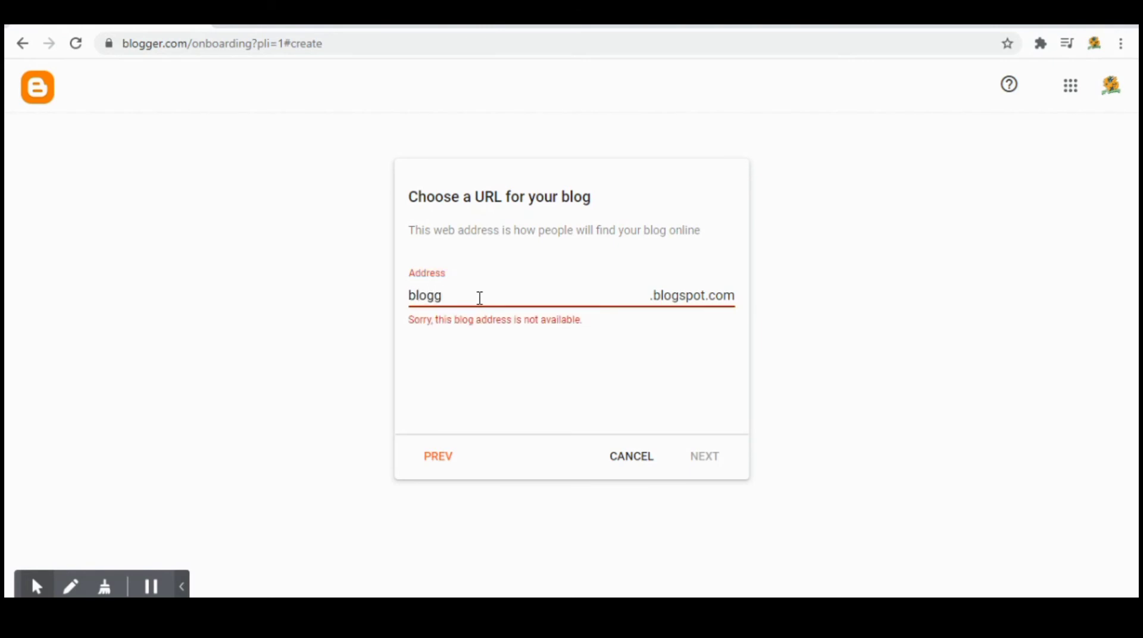
type("ingreader")
type("1")
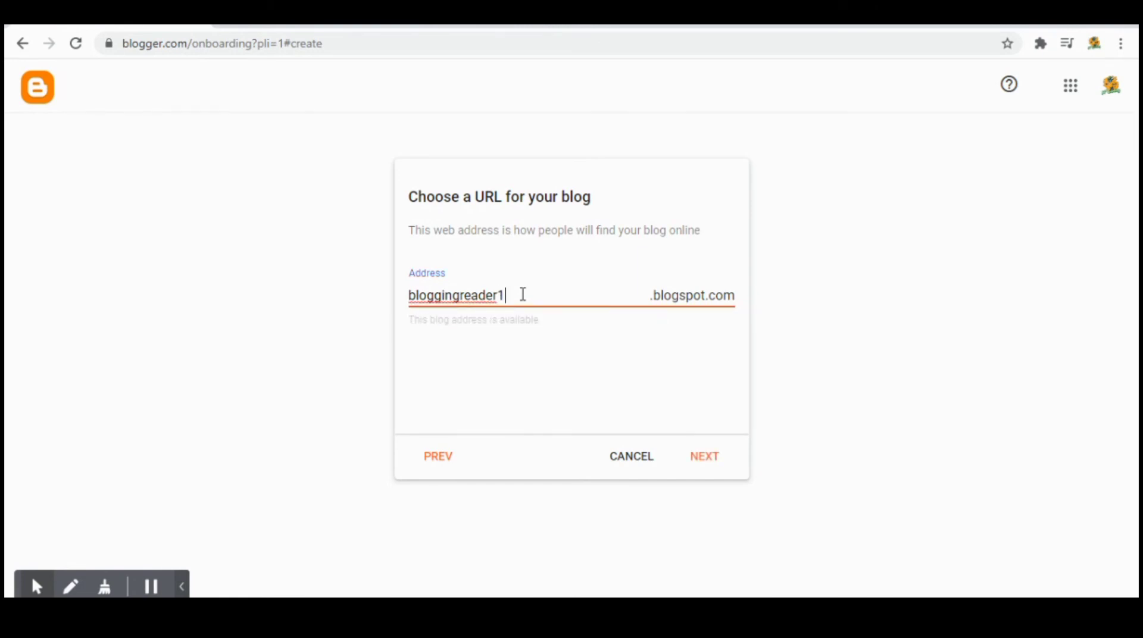
left_click(552, 318)
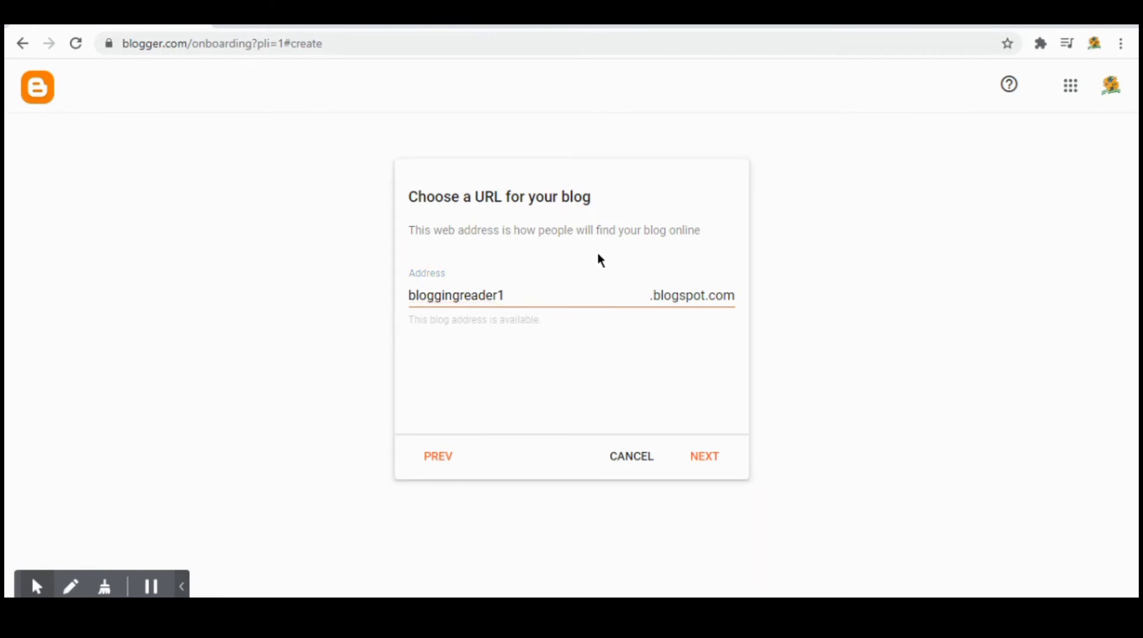
left_click(590, 289)
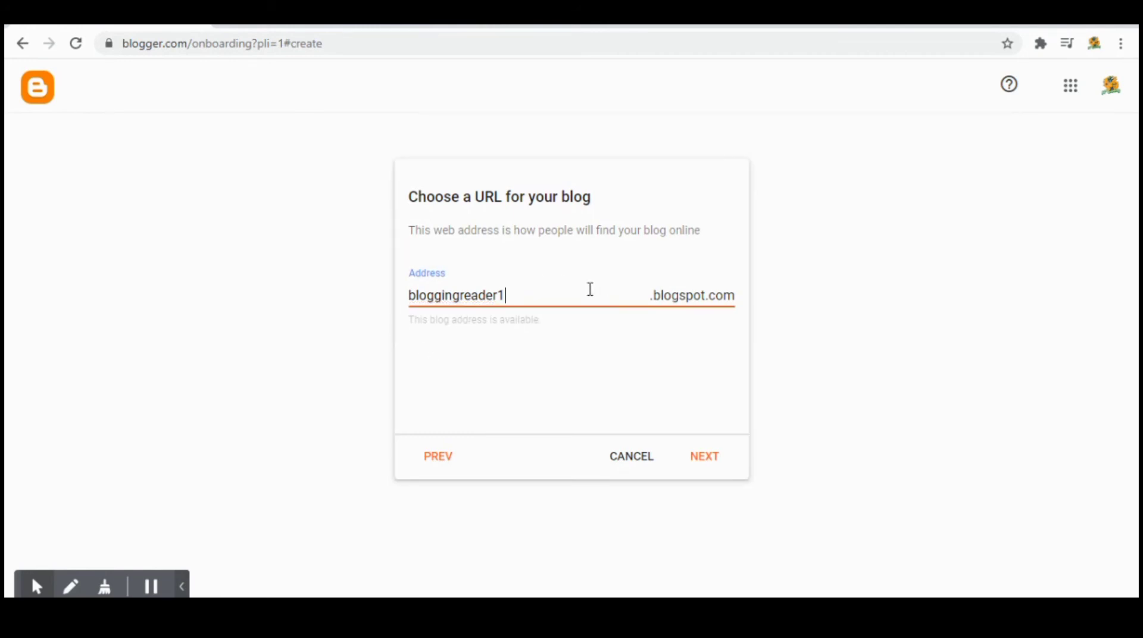
left_click(704, 463)
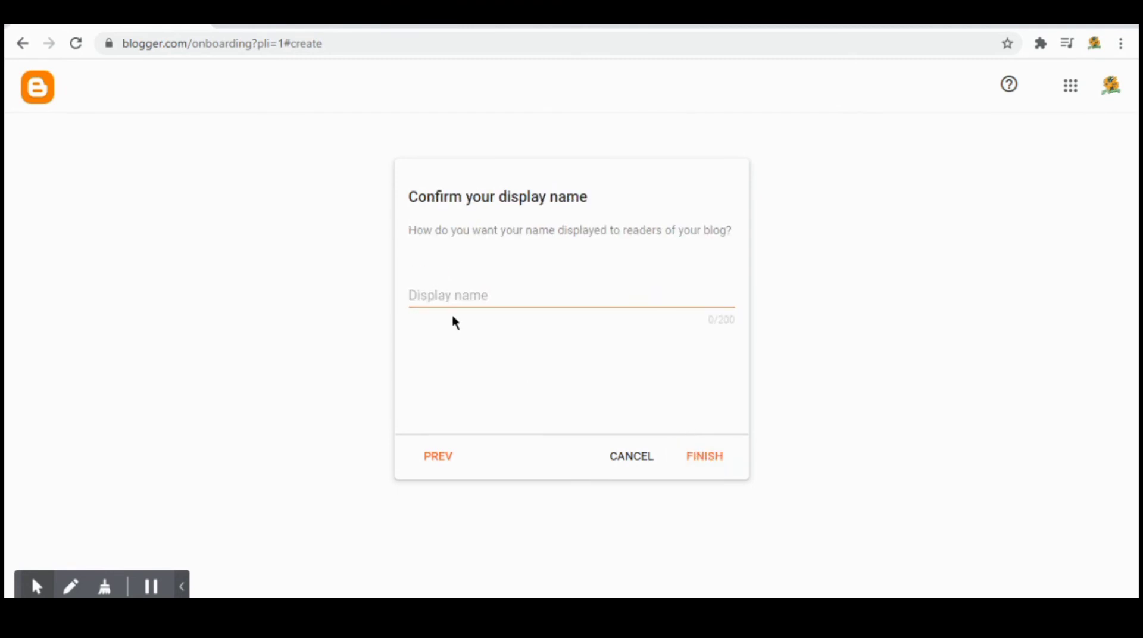
Set the display name to "Blogging Reader" and finish creating the blog
left_click(439, 301)
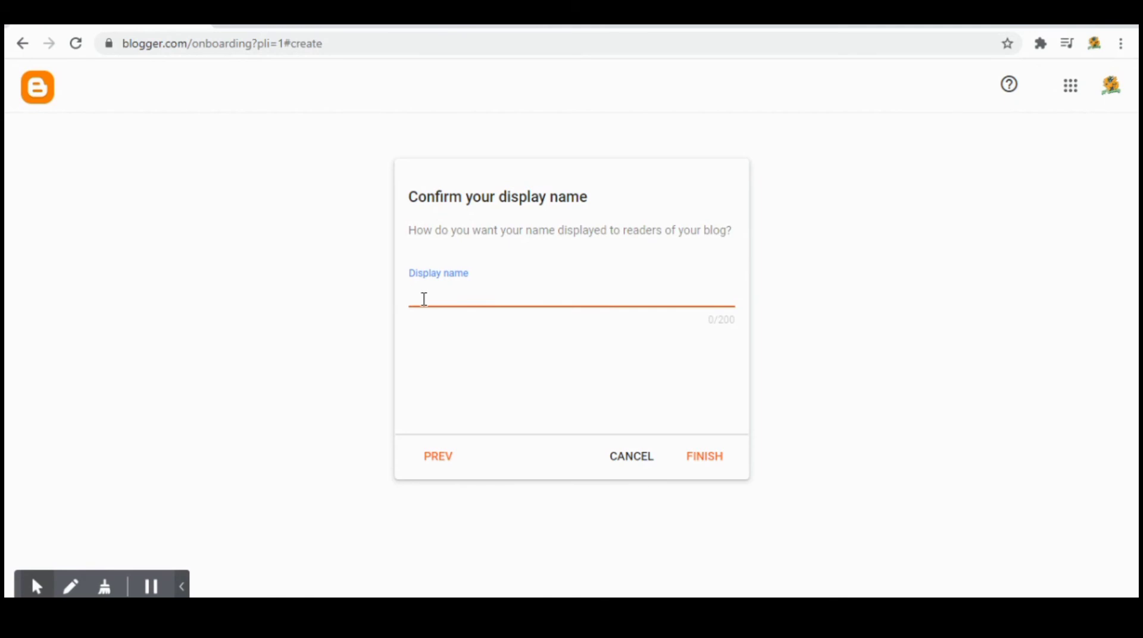
type("Blogging Reader")
left_click(692, 456)
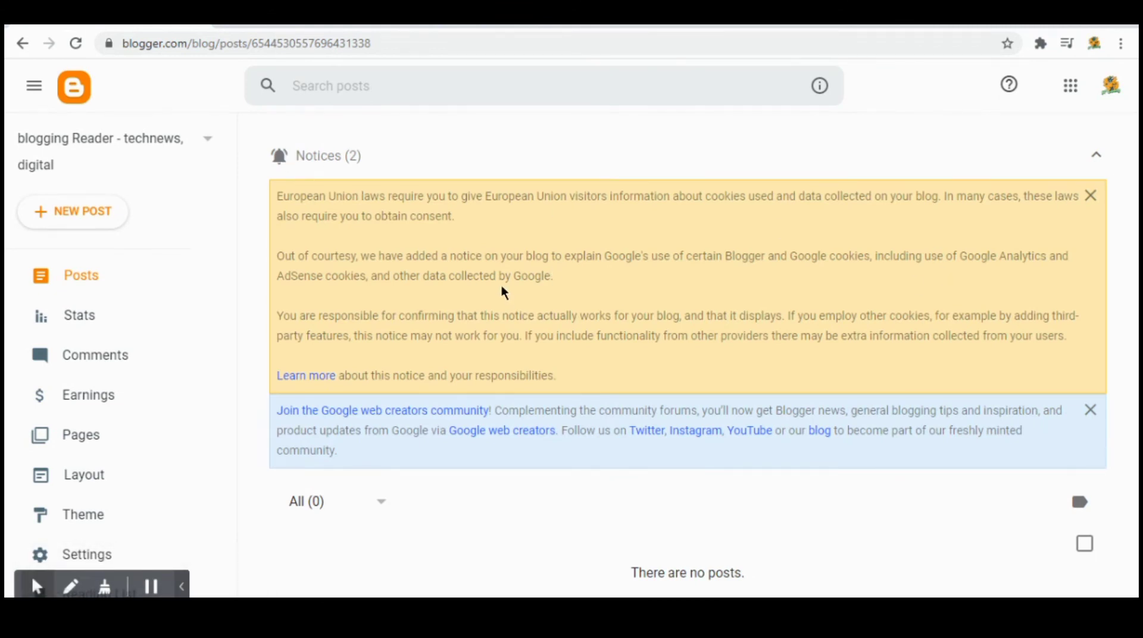
Circle the View blog link in red with the annotation pen
left_click(185, 588)
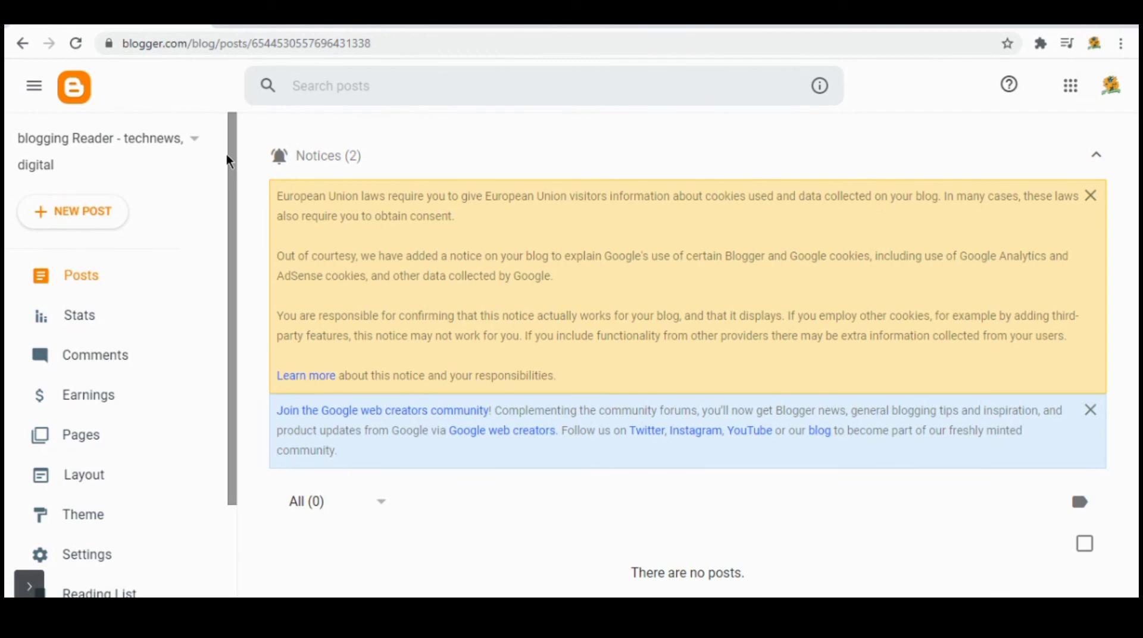
mouse_move(230, 161)
left_mouse_down()
mouse_move(240, 292)
mouse_move(249, 230)
mouse_move(242, 179)
mouse_move(235, 286)
mouse_move(230, 155)
mouse_move(263, 282)
mouse_move(235, 158)
left_mouse_up()
left_click_drag(228, 273, 234, 388)
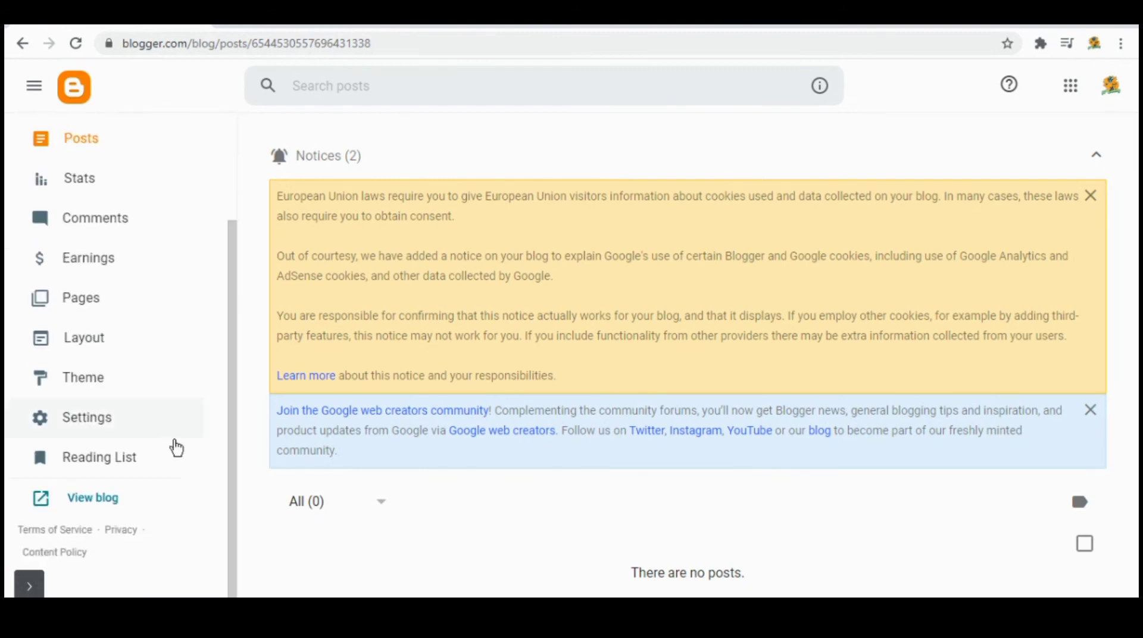
left_click(28, 584)
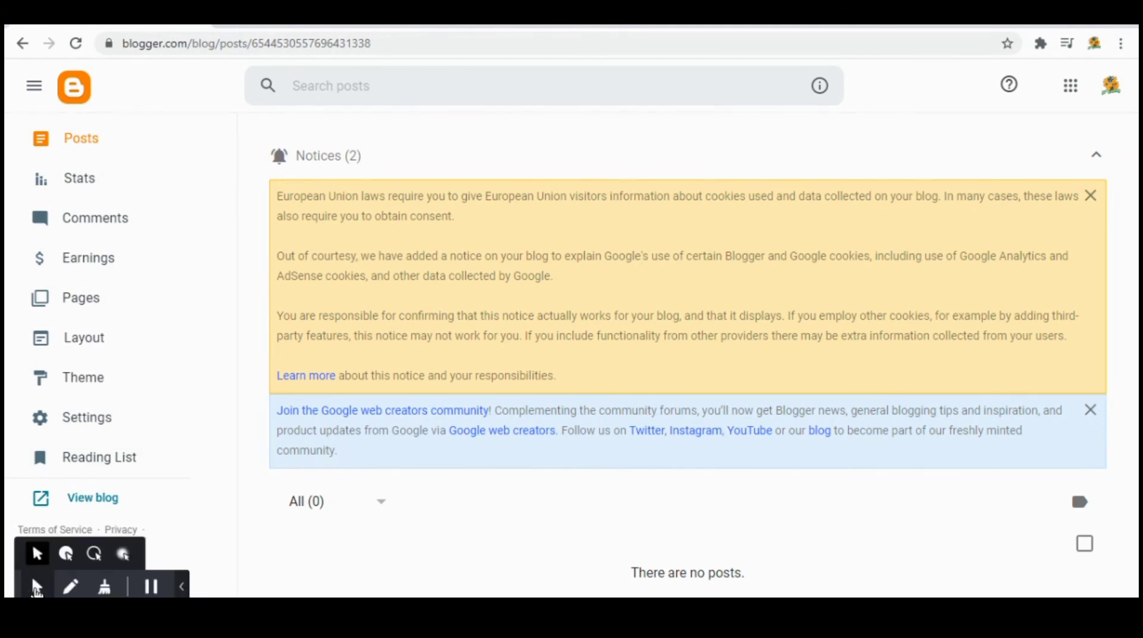
left_click(70, 588)
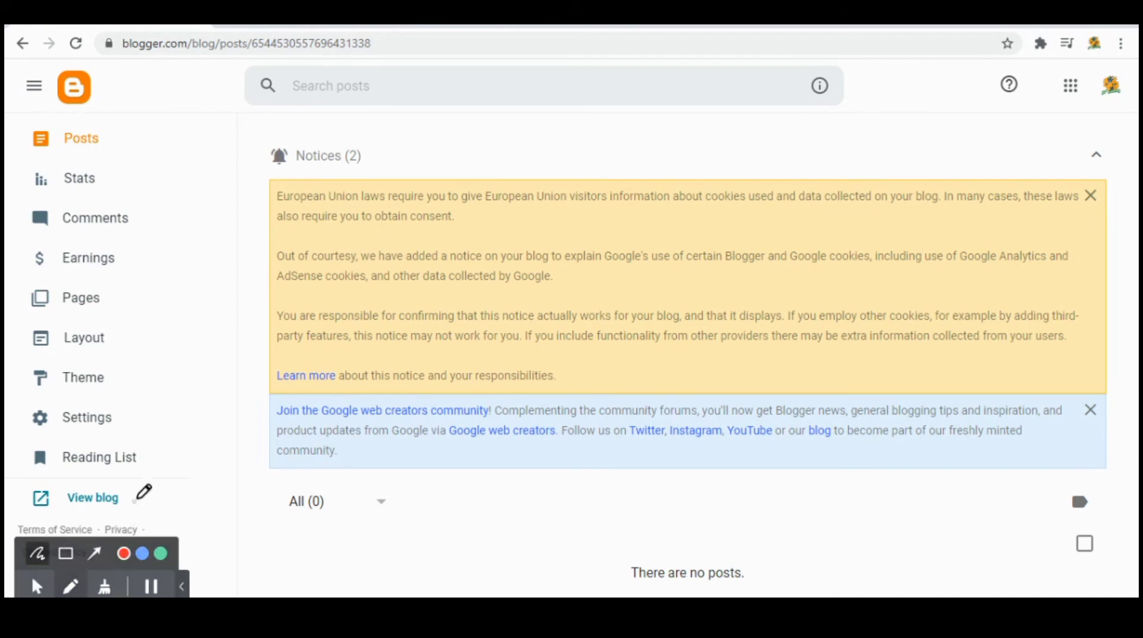
mouse_move(126, 485)
left_mouse_down()
mouse_move(33, 478)
mouse_move(17, 513)
mouse_move(142, 503)
mouse_move(119, 483)
left_mouse_up()
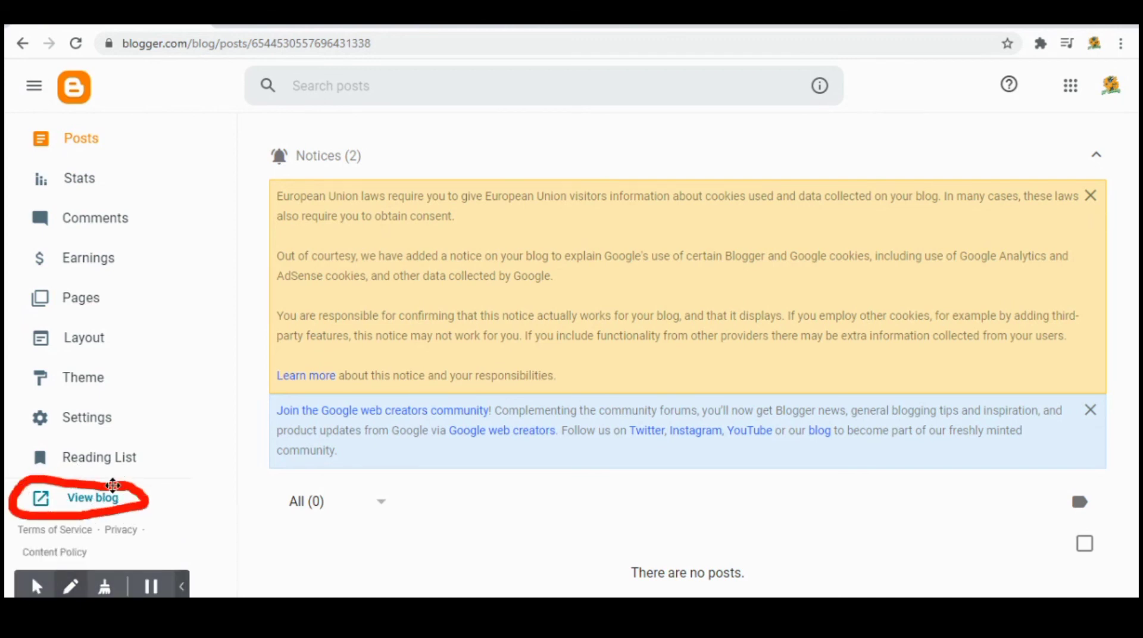
left_click(182, 586)
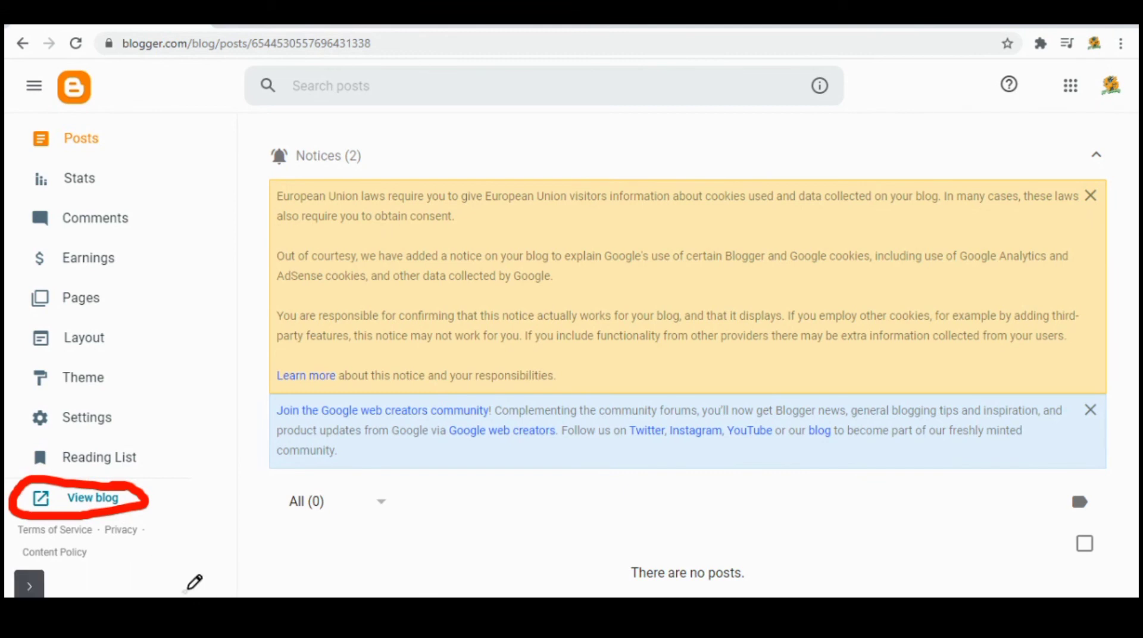
left_click(25, 589)
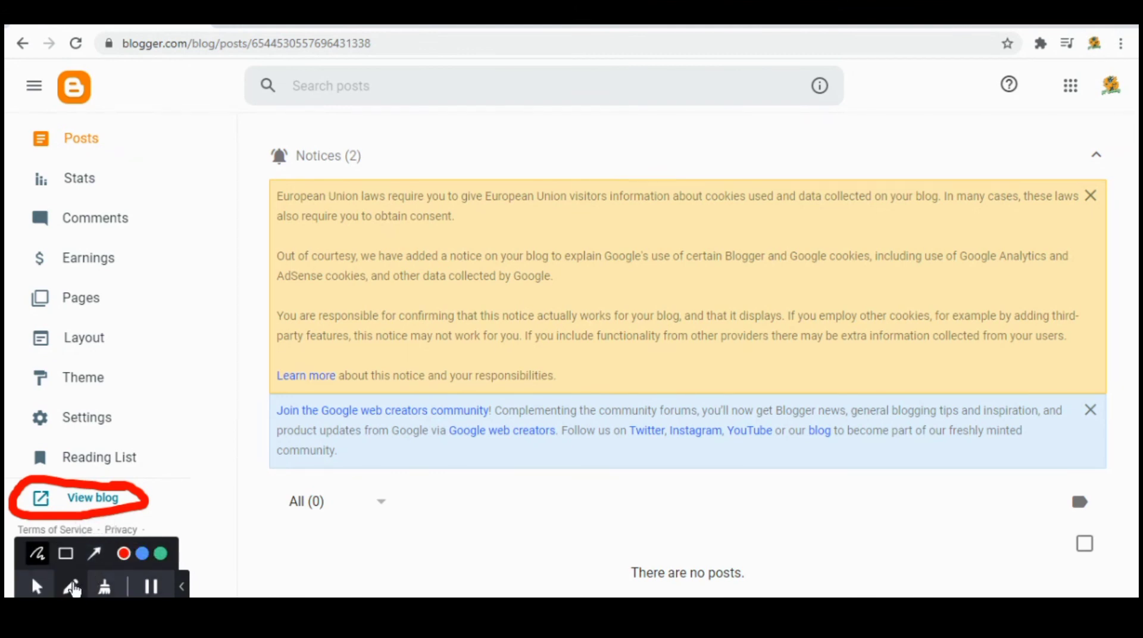
left_click(181, 587)
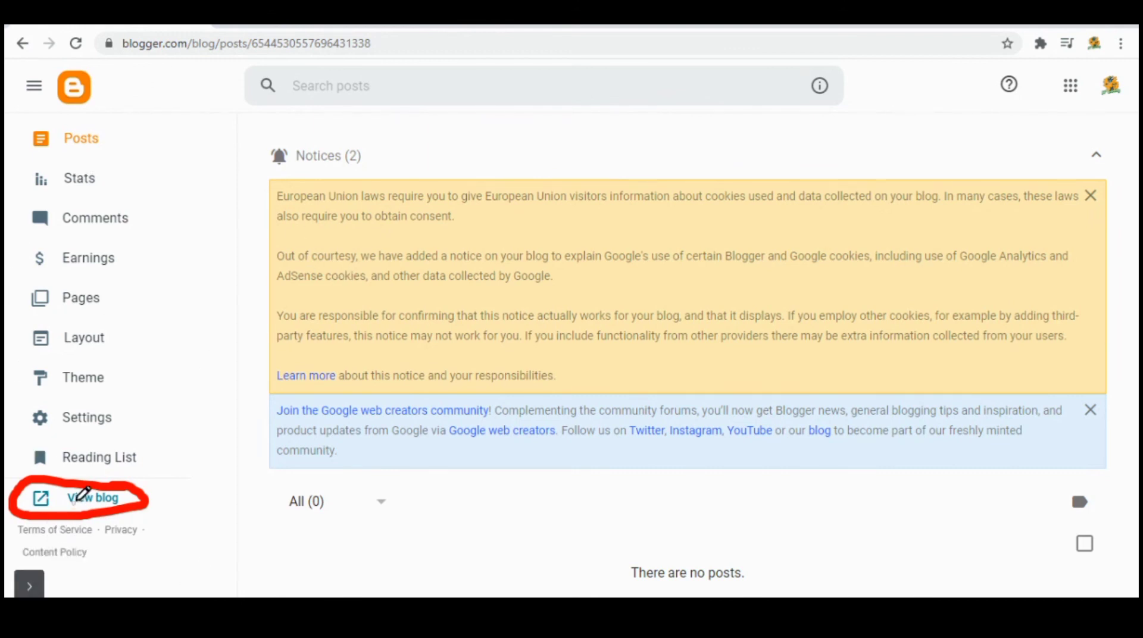
Add a short pen stroke below the View blog link and clear all annotations from the page
left_click_drag(84, 498, 93, 537)
left_click(30, 586)
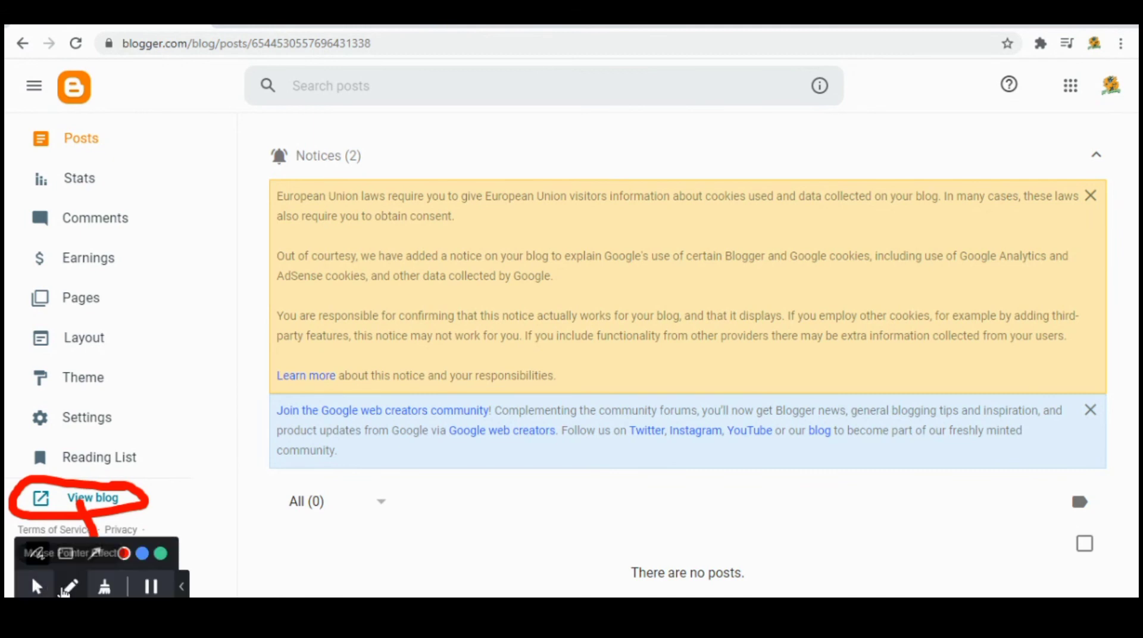
left_click(106, 588)
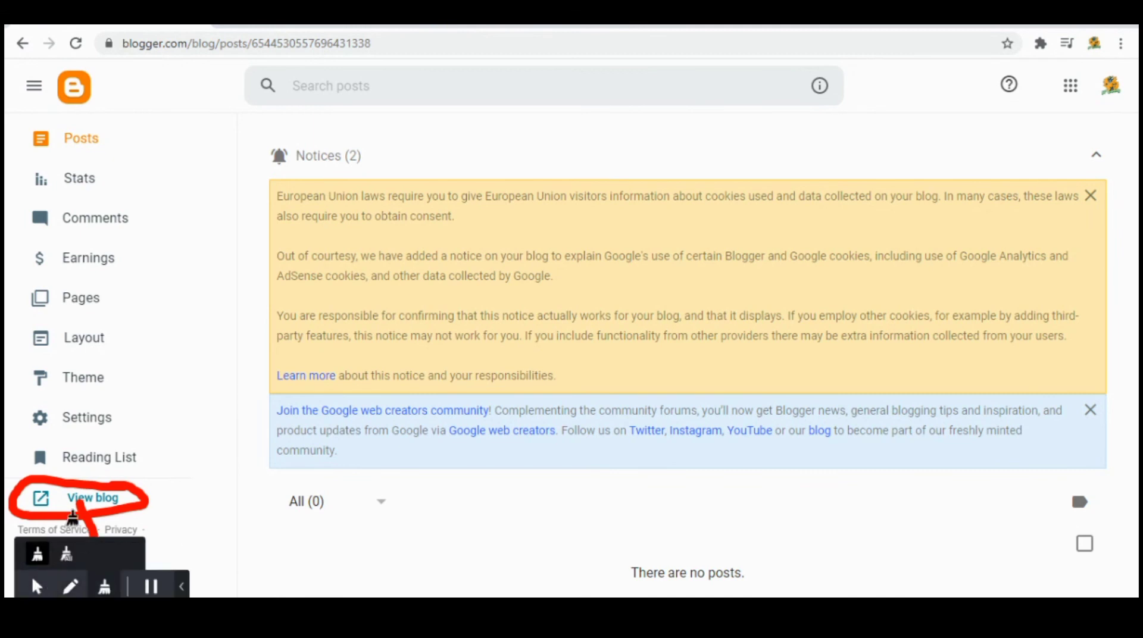
left_click(66, 555)
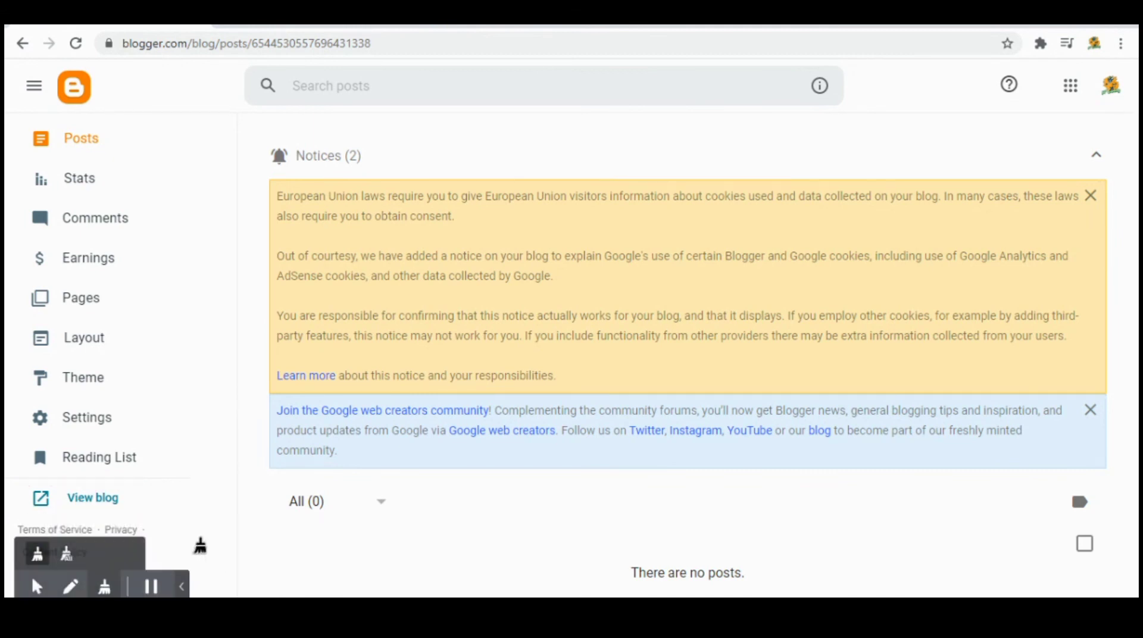
left_click(181, 587)
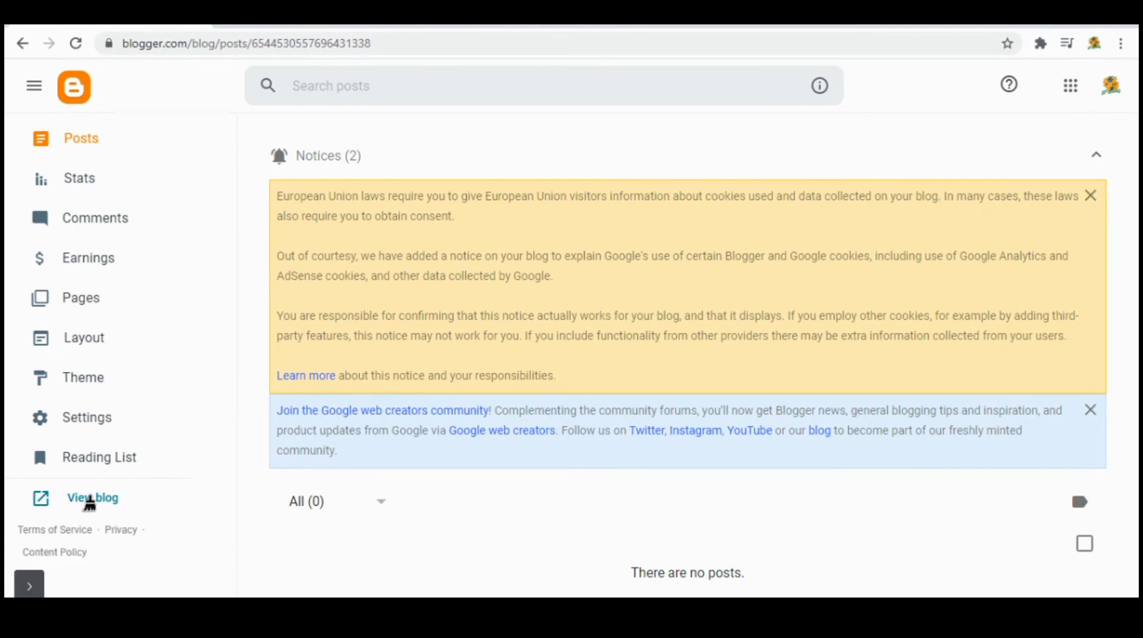
Restore the normal mouse pointer, open the live blog, and examine its title heading and full web address
left_click(37, 589)
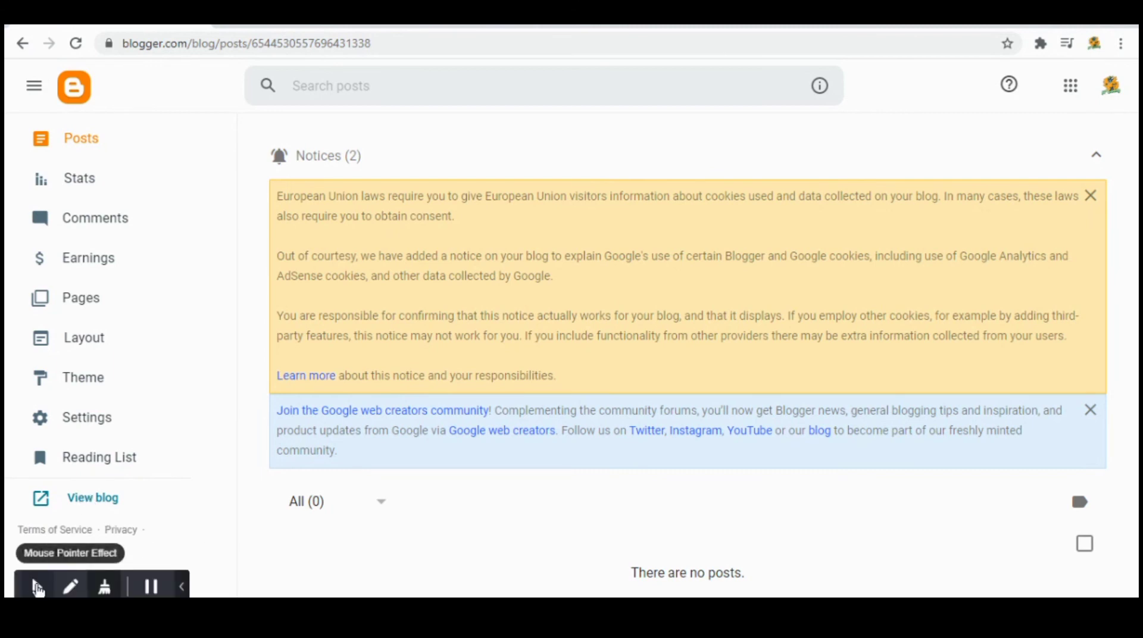
left_click(36, 588)
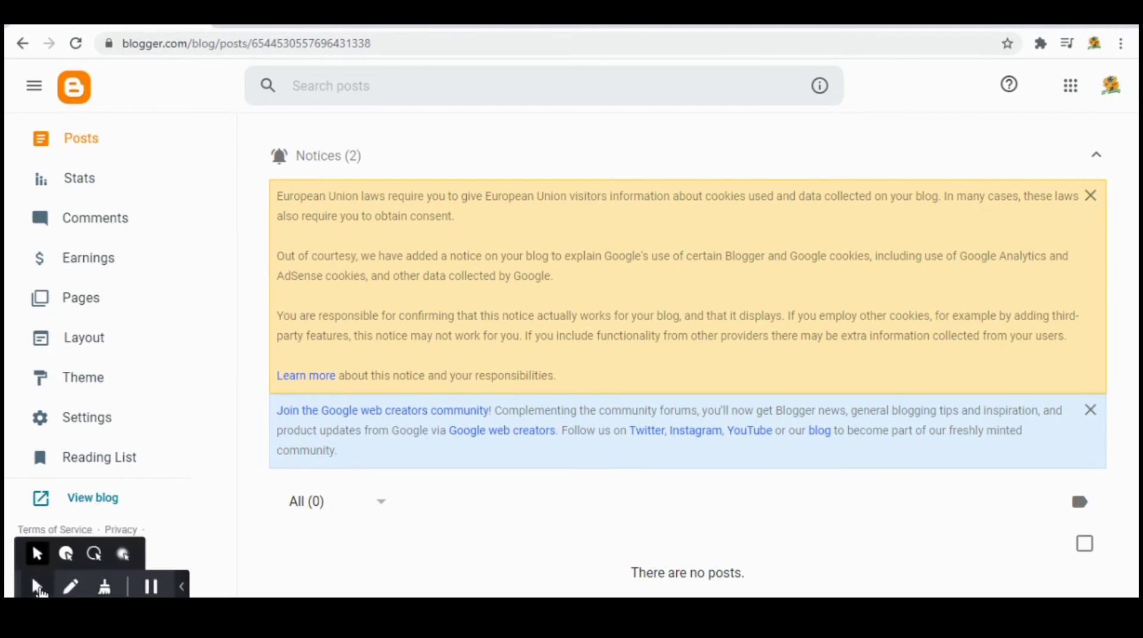
left_click(75, 505)
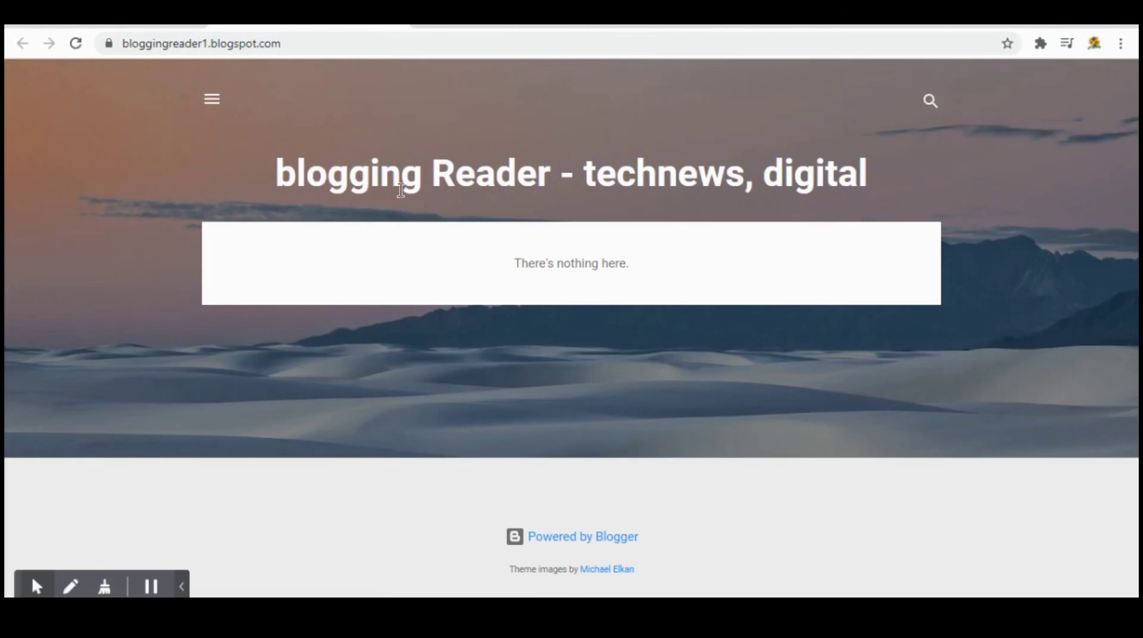
left_click_drag(276, 150, 868, 194)
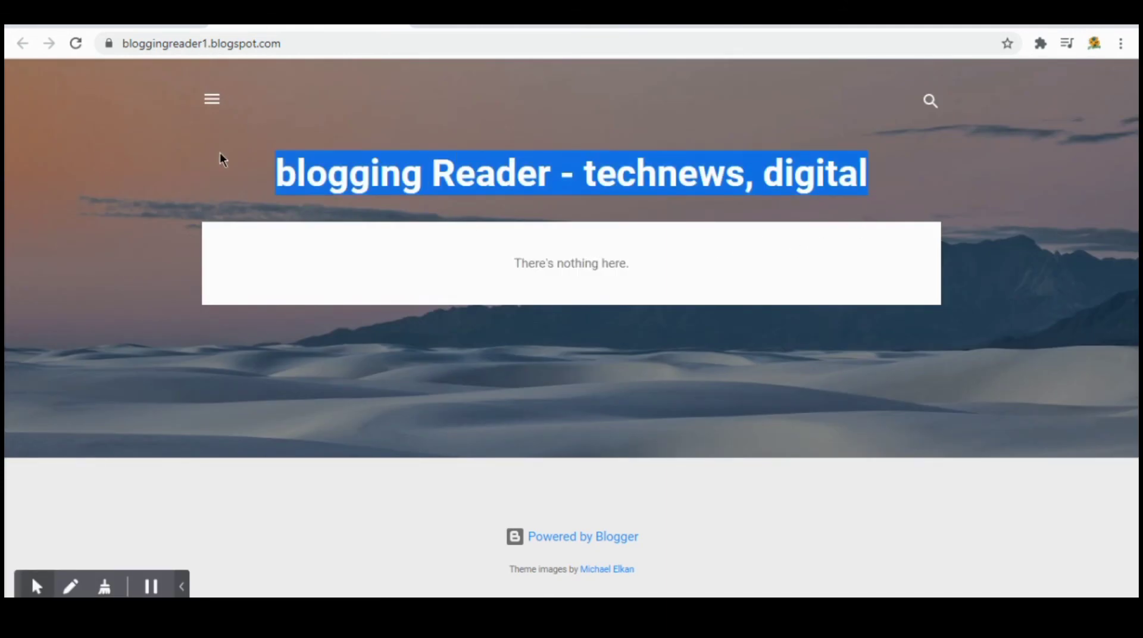
left_click(282, 39)
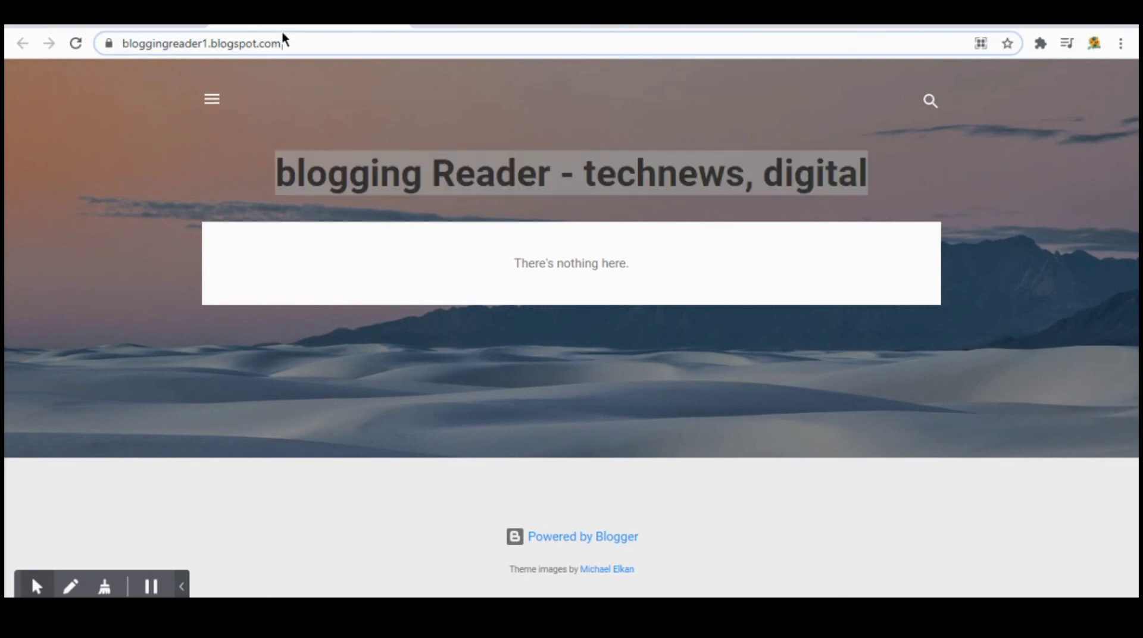
left_click(215, 122)
left_click(298, 43)
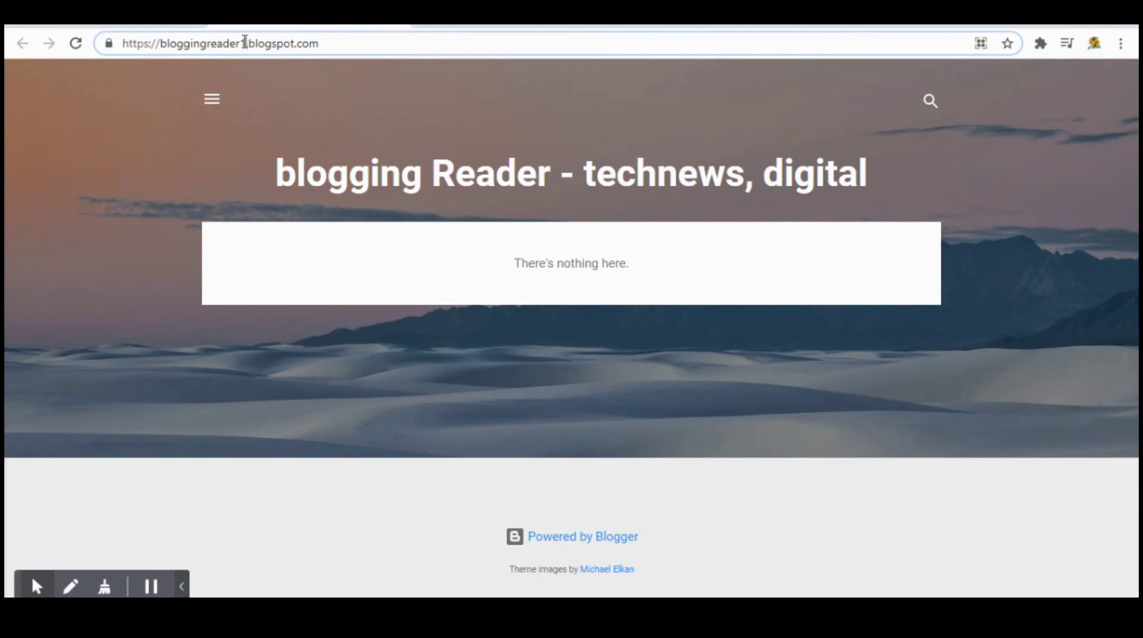
Highlight the blog's subdomain and the ending of its web address to examine them, and clear the selection
left_click_drag(245, 43, 160, 45)
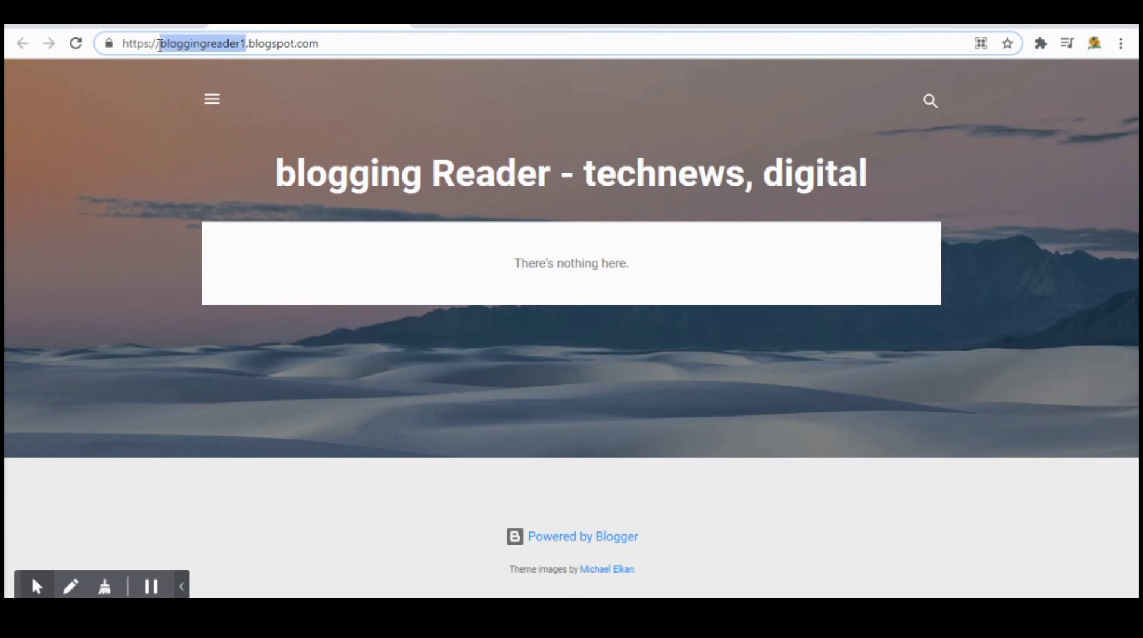
left_click(380, 38)
left_click_drag(379, 38, 232, 44)
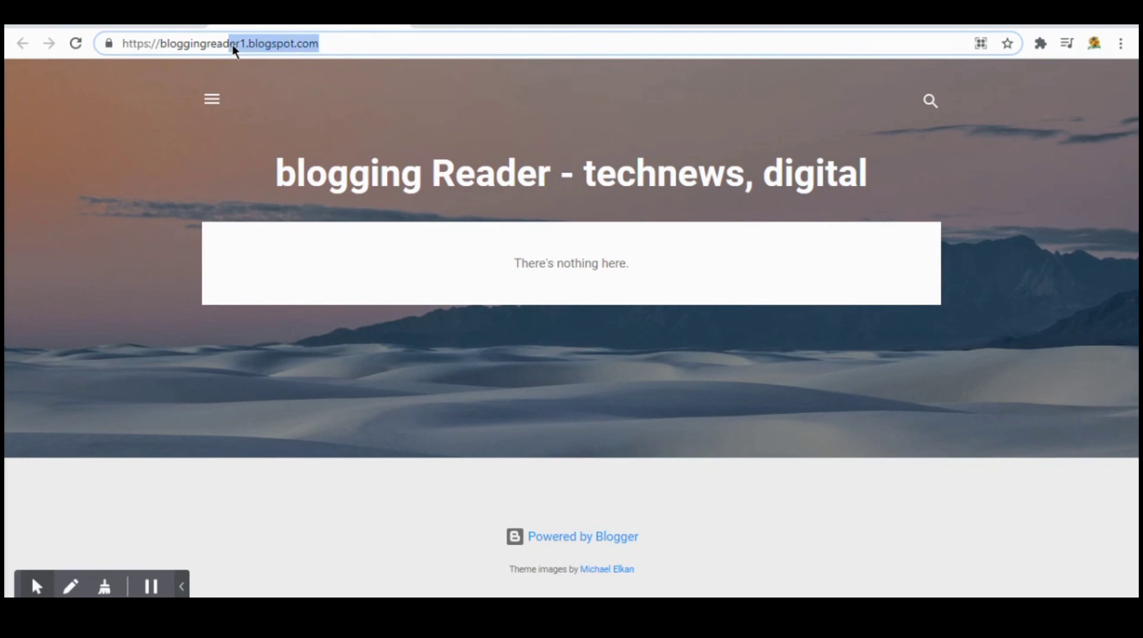
left_click(62, 128)
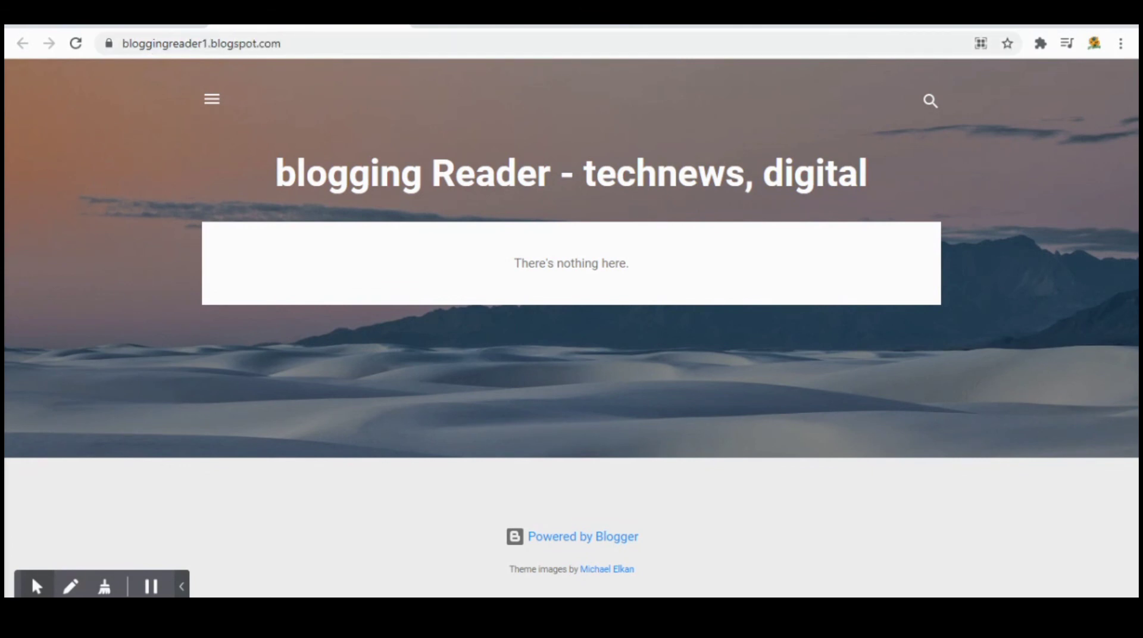
View the live blog's sidebar with the profile section, close it, and highlight the blog title heading
left_click(212, 101)
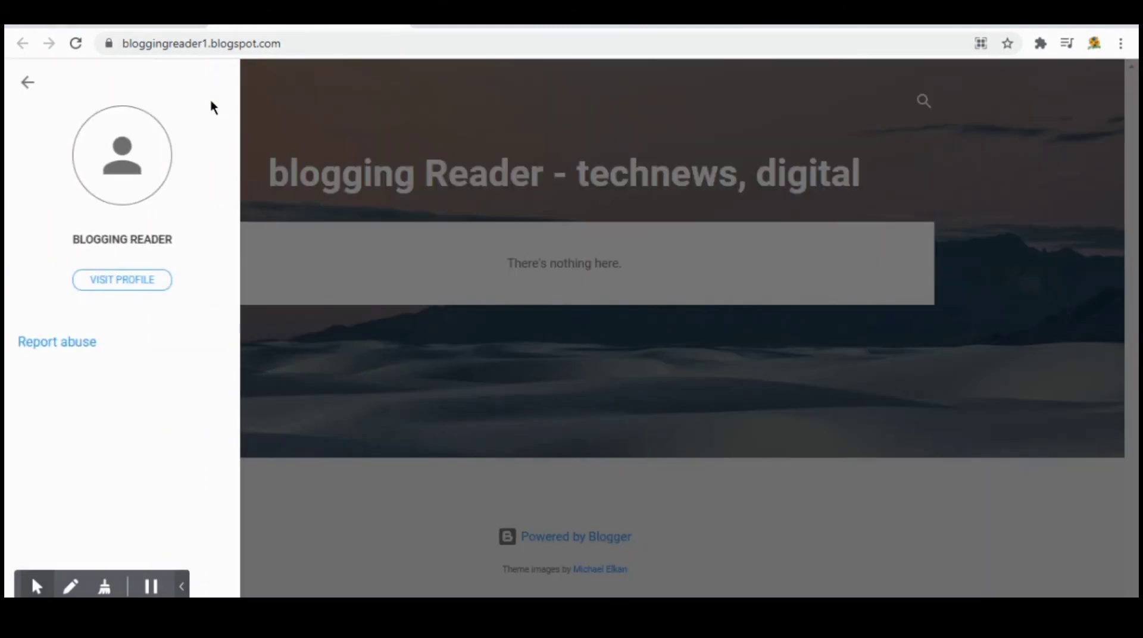
left_click(29, 82)
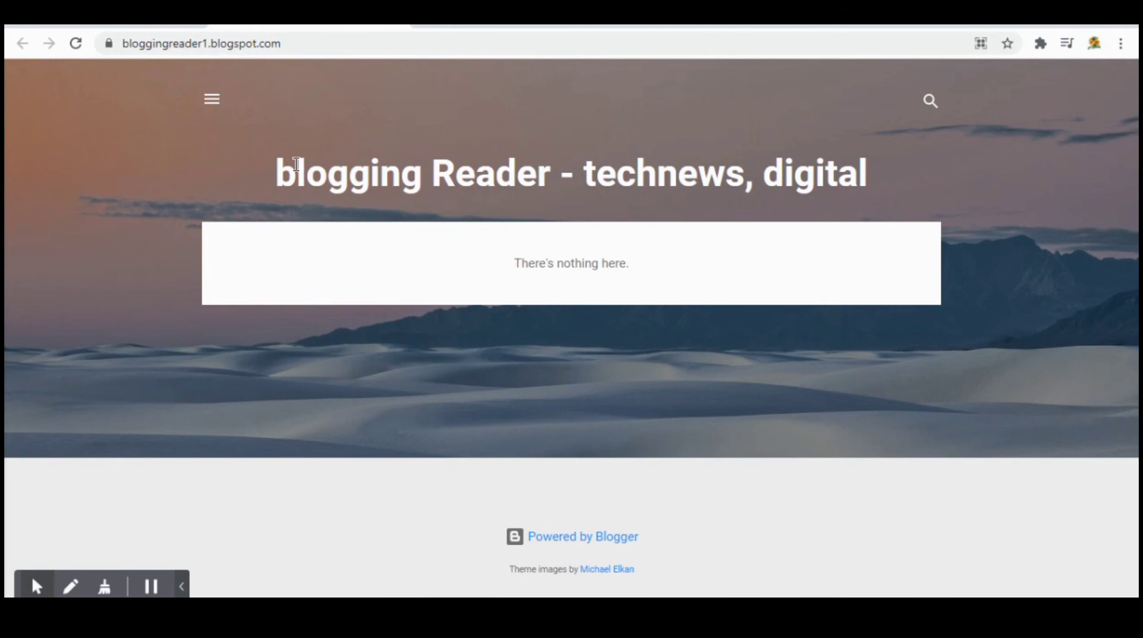
left_click_drag(296, 164, 885, 180)
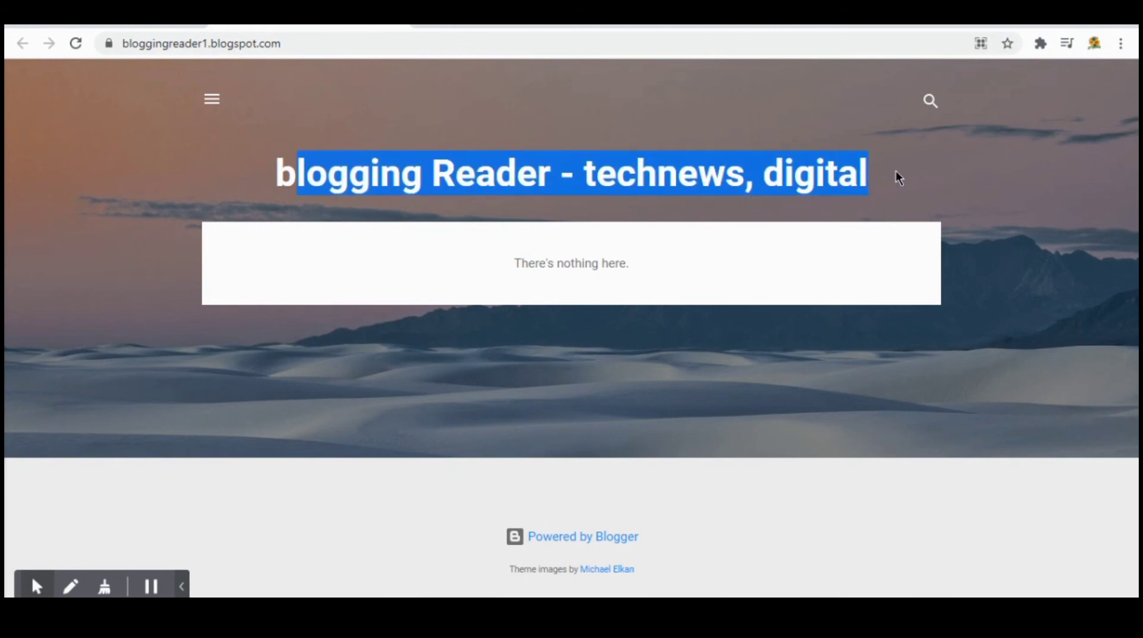